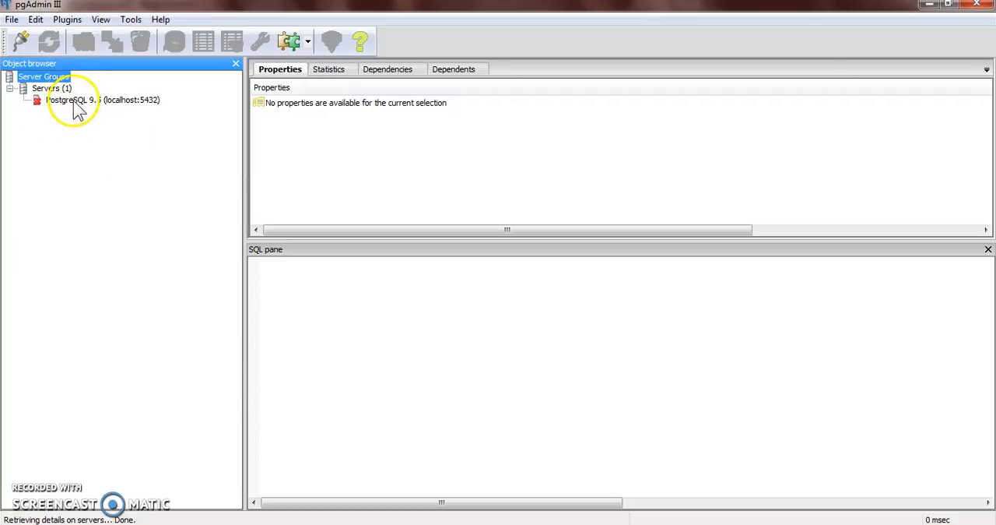
Connect to the PostgreSQL 9.5 server with the postgres account password and expand its databases
type("*******")
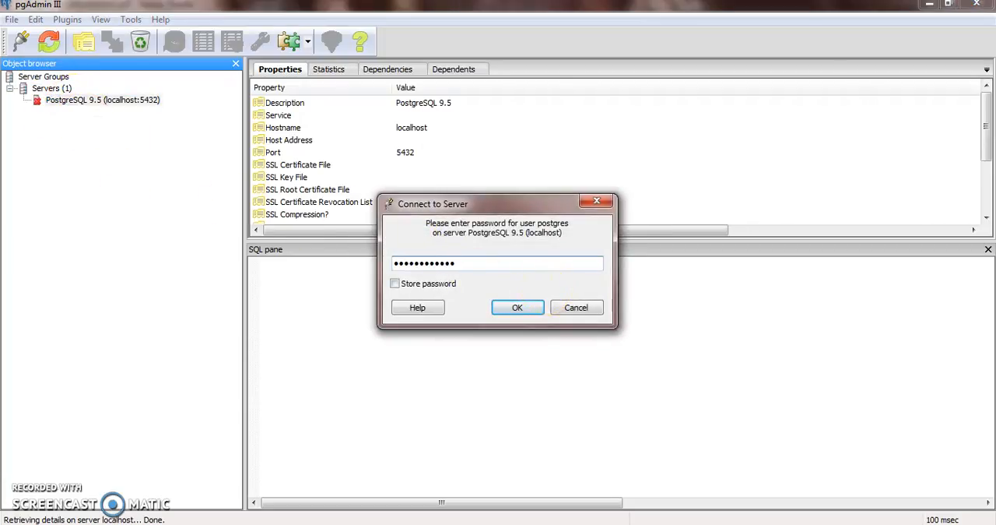
key("Return")
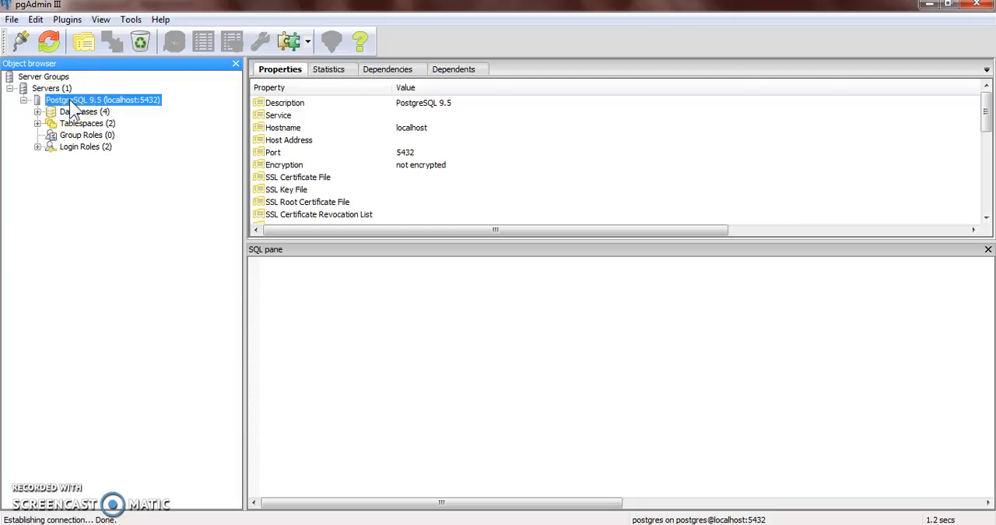
left_click(37, 111)
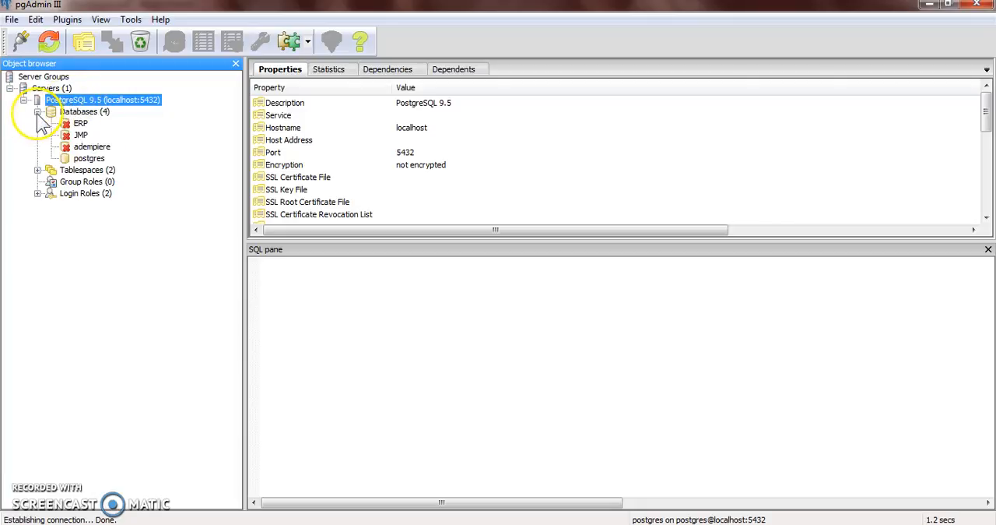
Open an SQL query window for the adempiere schema of the adempiere database
left_click(80, 146)
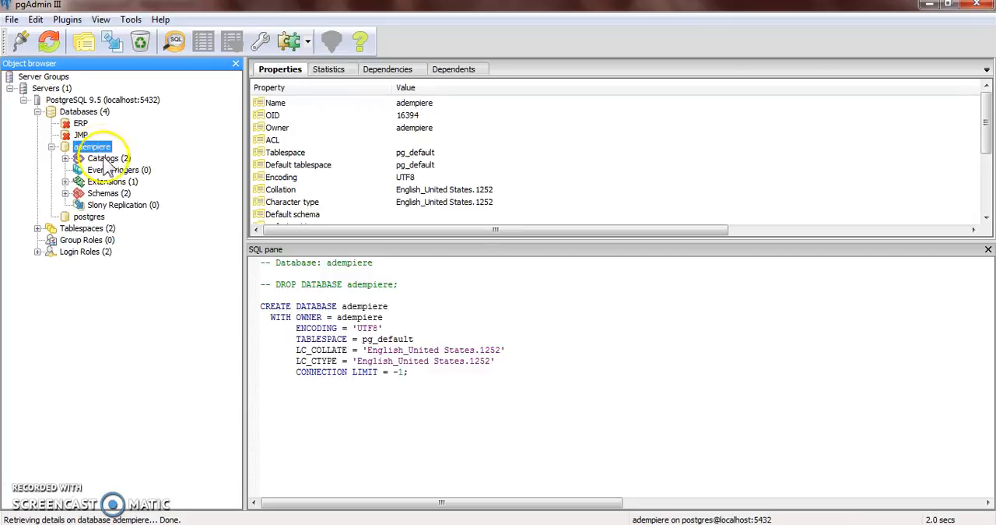
left_click(109, 193)
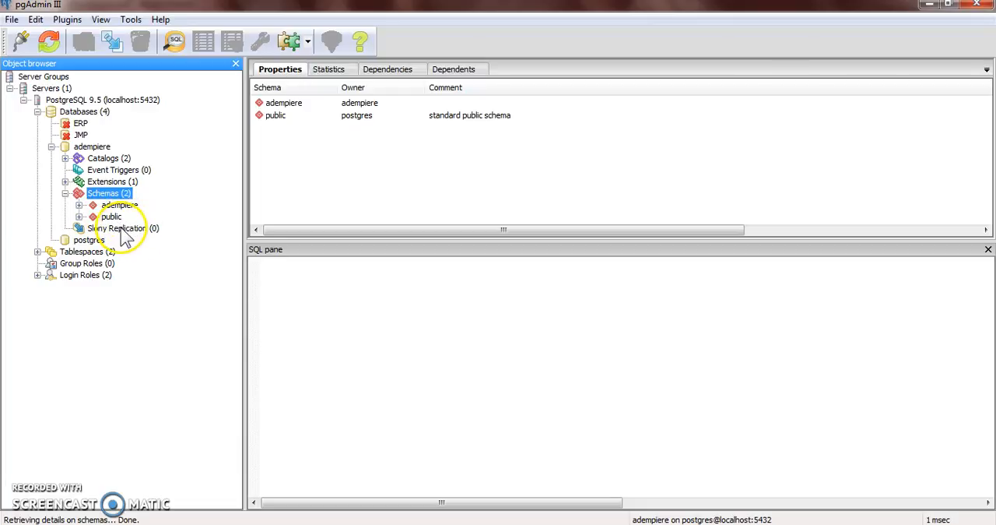
left_click(119, 205)
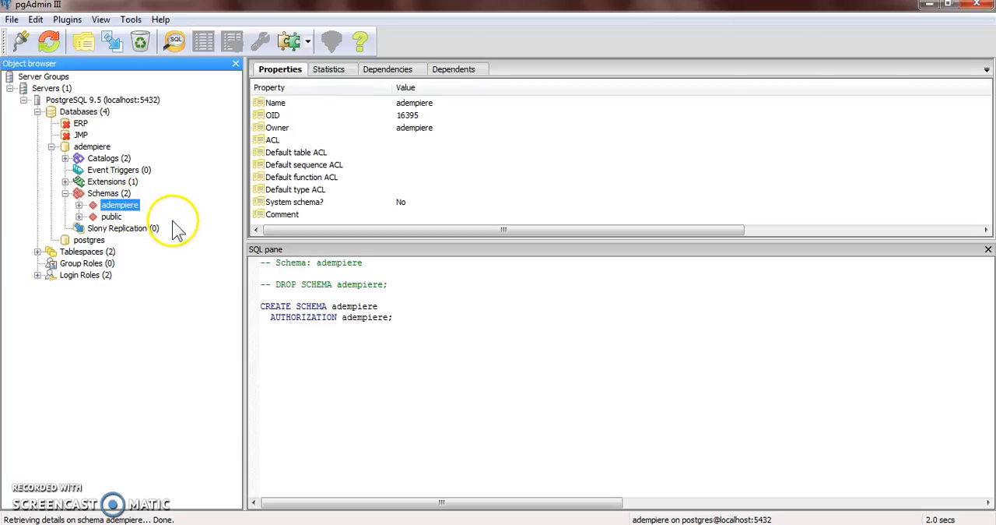
left_click(178, 47)
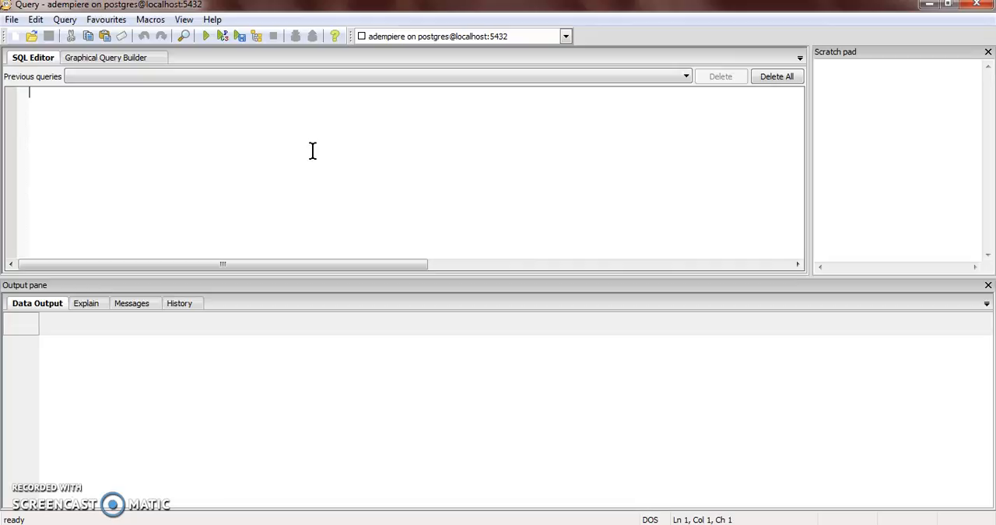
Paste the copied CREATE TABLE statement and change its table name to c_minutes_of_meeting
type("CREATE TABLE adempiere.c_mom ( c_mom_id numeric(10,0) NOT NULL, ad_client_id numeric(10,0) NOT NULL, ad_org_id numeric(10,0) NOT NULL, isactive character(1) DEFAULT 'Y'::bpchar NOT NULL, created timestamp without time zone DEFAULT now() NOT NULL, createdby numeric(10,0) NOT NULL, updated timestamp without time zone DEFAULT now() NOT NULL, updatedby numeric(10,0) NOT NULL, value character varying(30) NOT NULL, name character varying(255) NOT NULL, start_date date NOT NULL, start_time timestamp without time zone NOT NULL, end_time timestamp without time zone NOT NULL, chairperson character varying(80), participants character varying(4000), agenda character varying(4000), discussion_detail character varying(4000));")
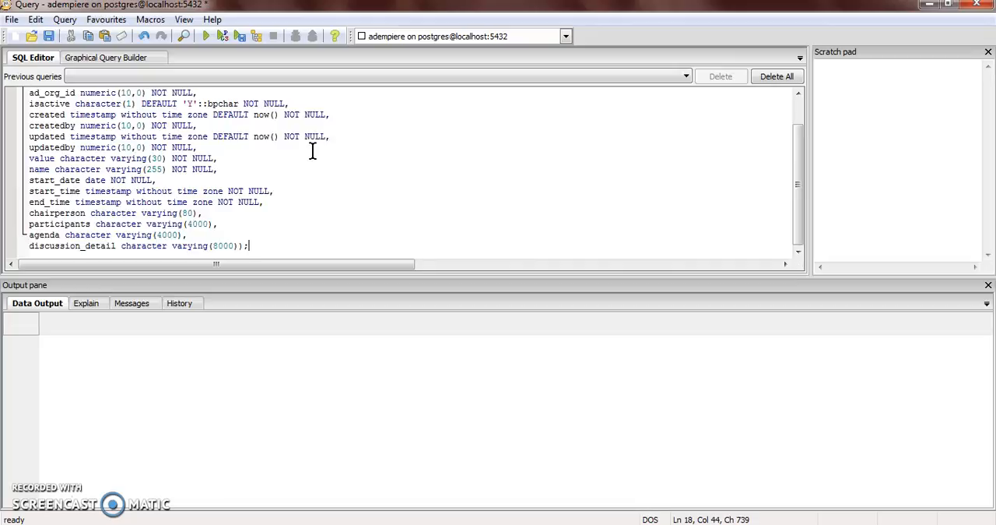
scroll(321, 160, "up", 2)
left_click_drag(170, 92, 176, 93)
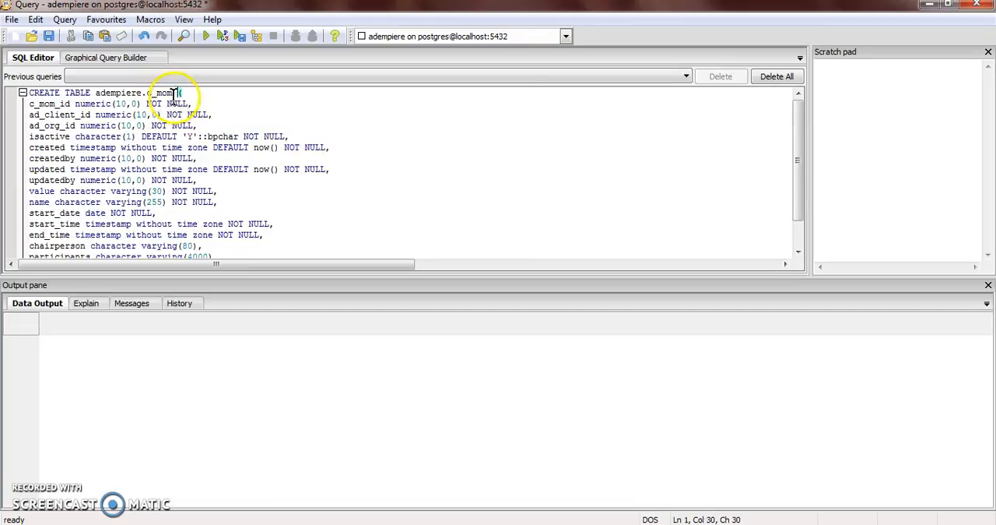
key("BackSpace")
key("BackSpace")
type("inutesofmeeting")
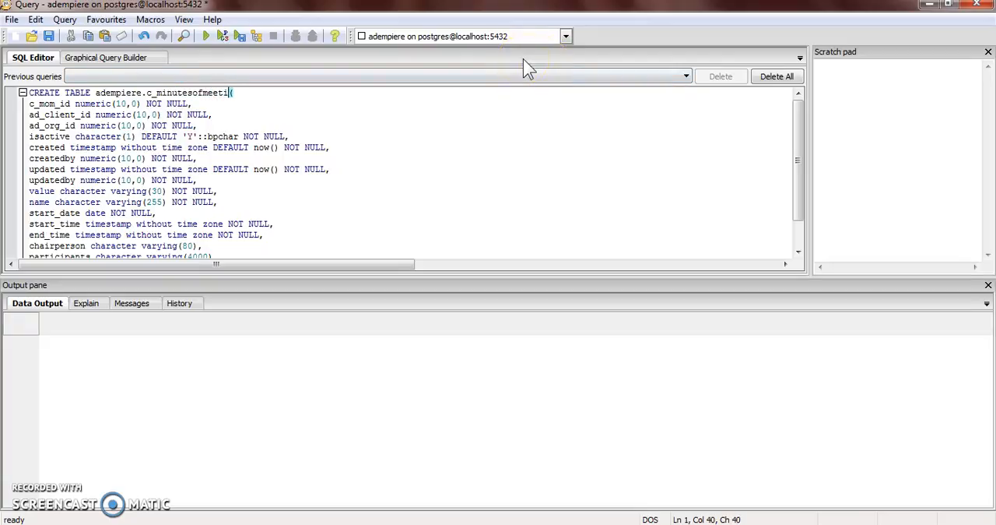
key("Down")
key("Left")
key("Left")
key("Left")
key("Left")
key("Left")
key("Left")
key("Left")
key("Left")
key("Left")
key("Left")
key("Left")
key("Left")
key("Left")
key("Left")
key("Left")
key("Left")
key("Left")
key("Left")
key("Right")
key("Right")
key("Right")
key("Right")
key("Right")
key("Right")
key("Right")
key("Right")
key("Right")
key("Right")
key("Right")
key("Right")
key("Right")
key("Right")
key("Right")
key("Right")
key("Right")
key("Right")
key("Right")
key("Right")
type("_")
key("Right")
type("_")
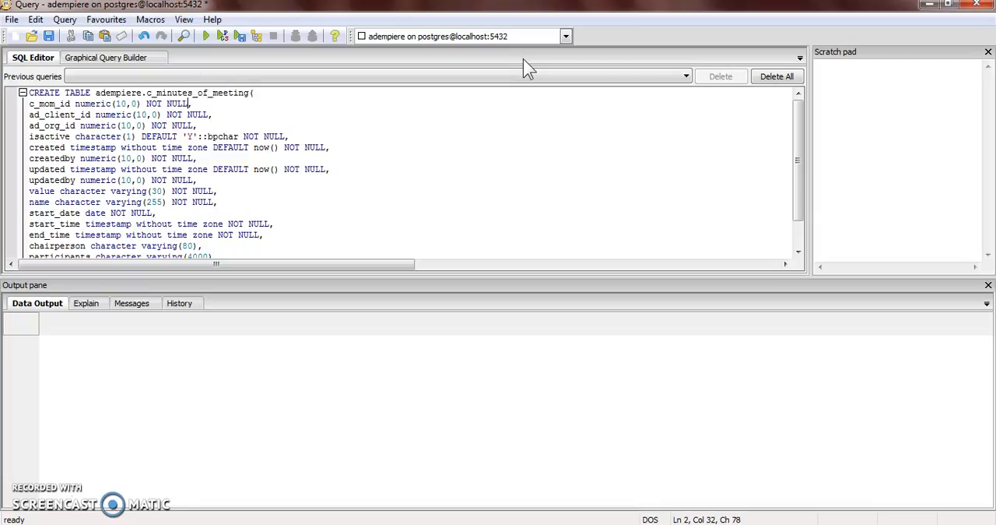
Rename the first column of the CREATE TABLE statement to c_minutes_of_meeting_id
key("Left")
key("Left")
key("Left")
key("Left")
key("BackSpace")
key("BackSpace")
type("inutes")
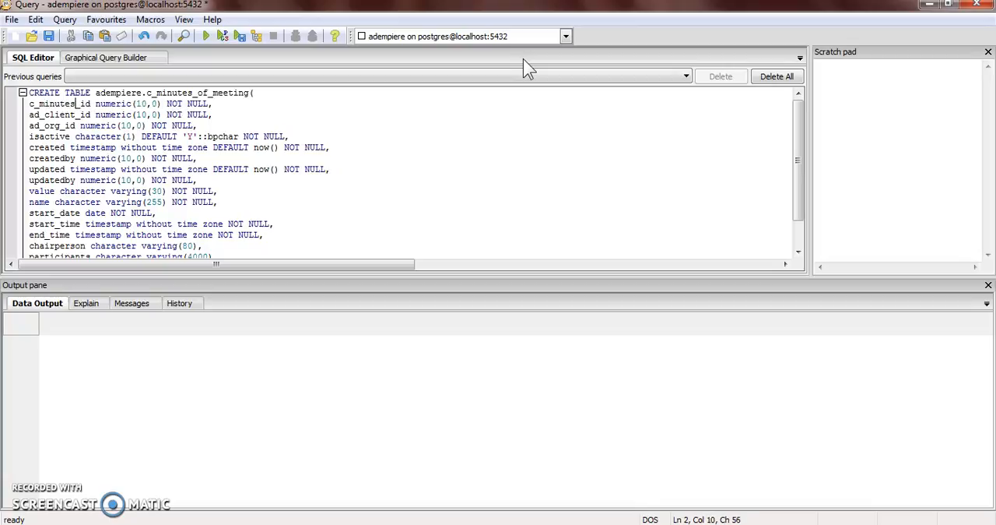
type("_of_meeting")
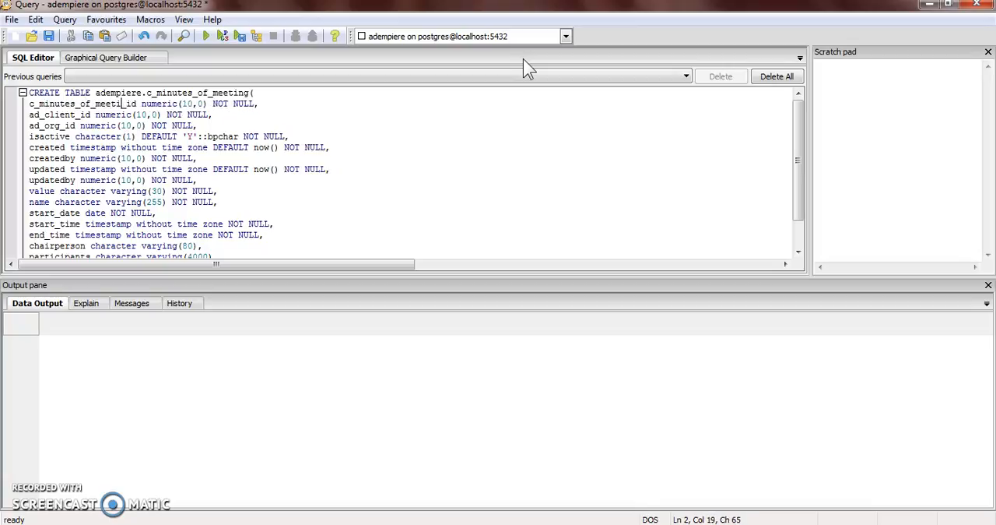
Review the remaining column definitions and execute the CREATE TABLE statement
left_click(303, 179)
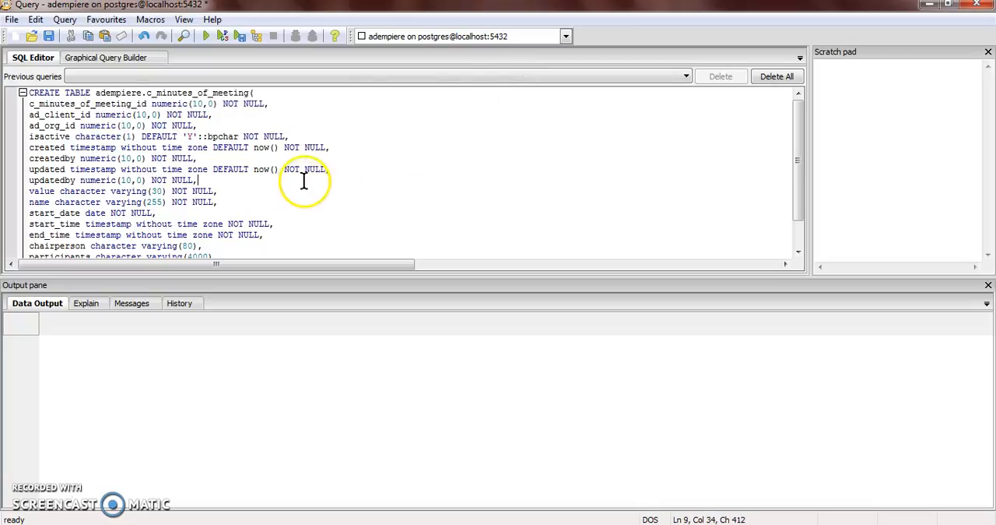
scroll(301, 187, "down", 1)
scroll(300, 187, "up", 1)
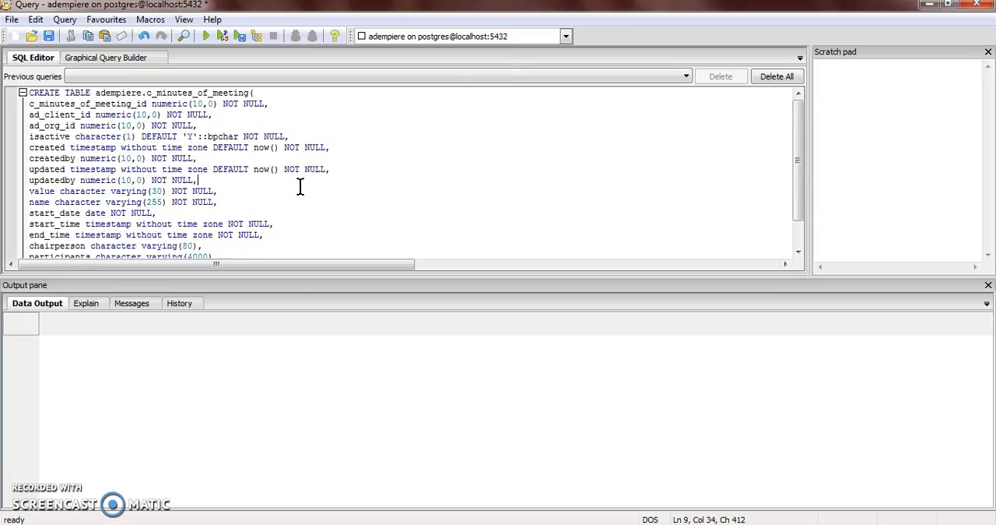
left_click(207, 36)
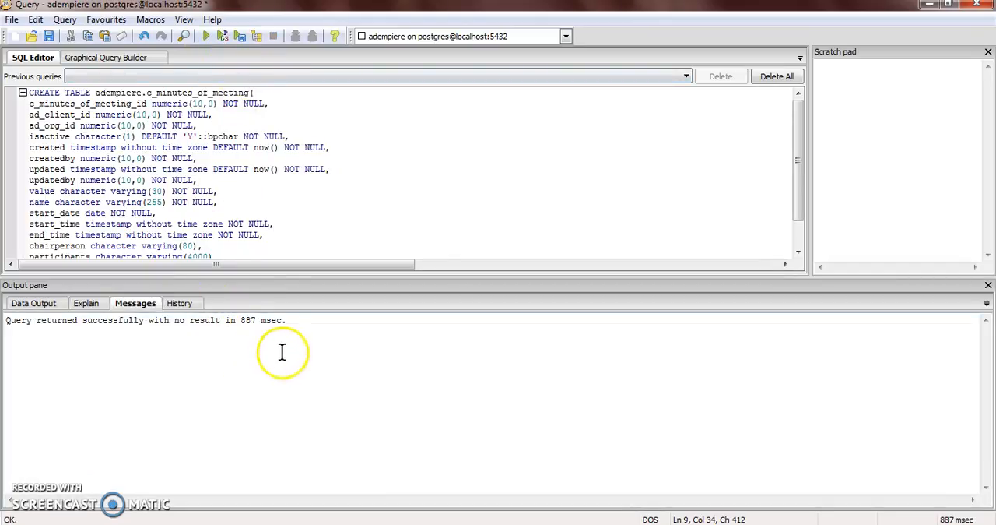
Return to the pgAdmin object browser and look through the adempiere schema's tables for the new table
left_click(336, 524)
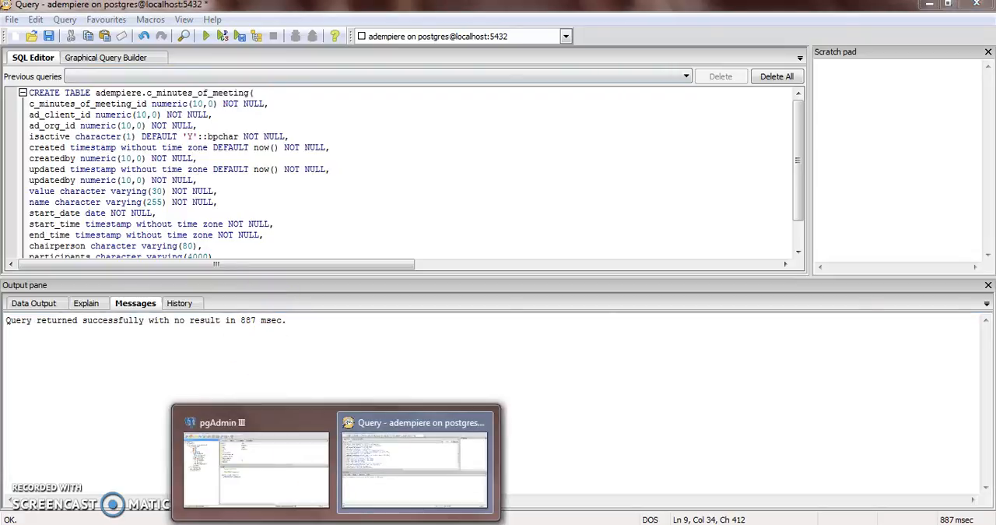
left_click(304, 486)
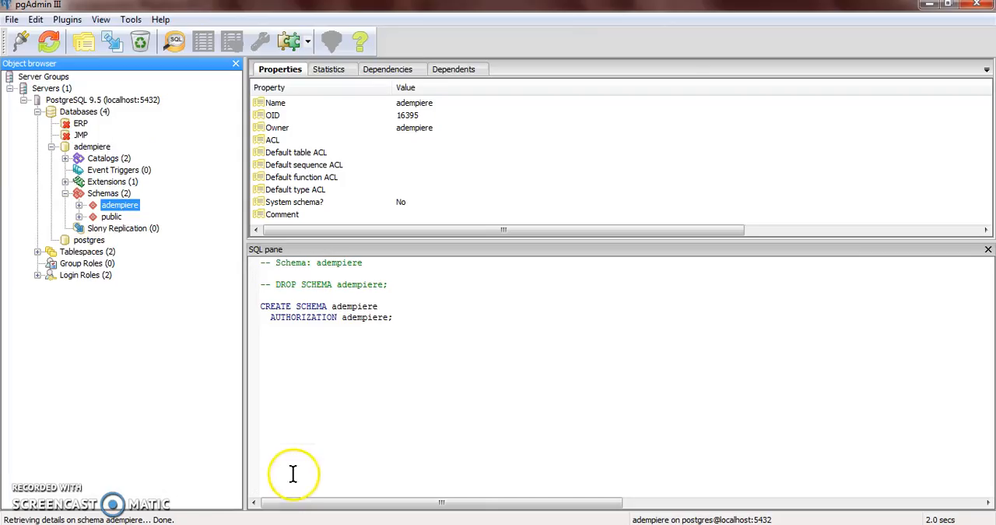
double_click(117, 206)
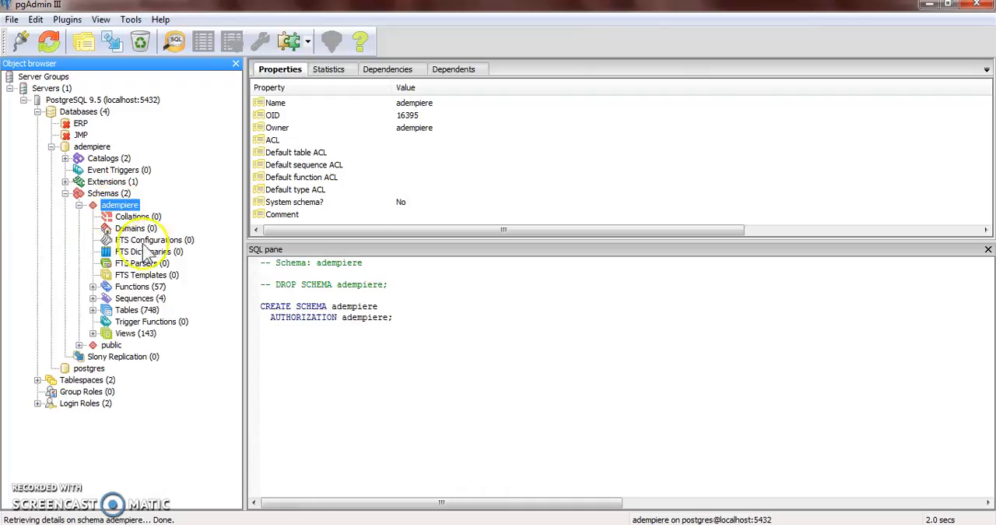
left_click(124, 310)
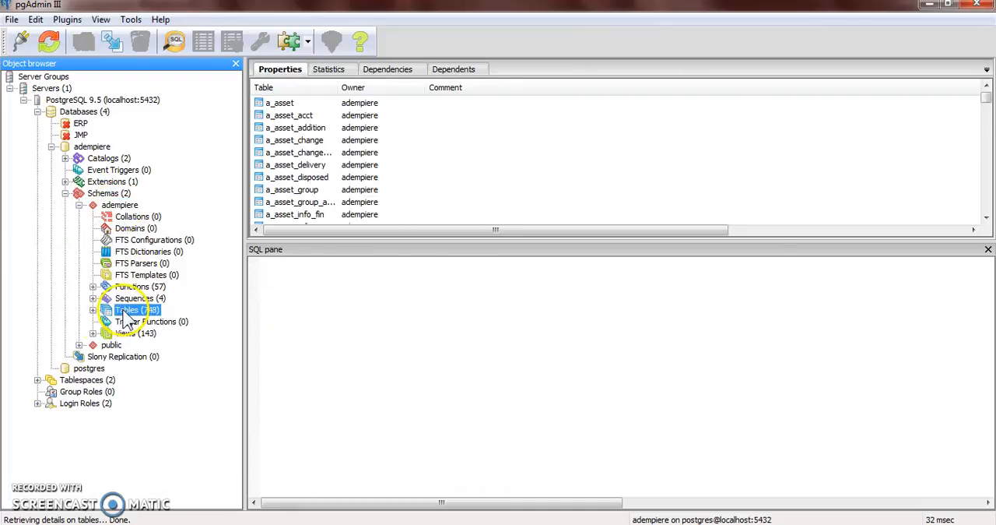
left_click(93, 310)
scroll(168, 331, "down", 8)
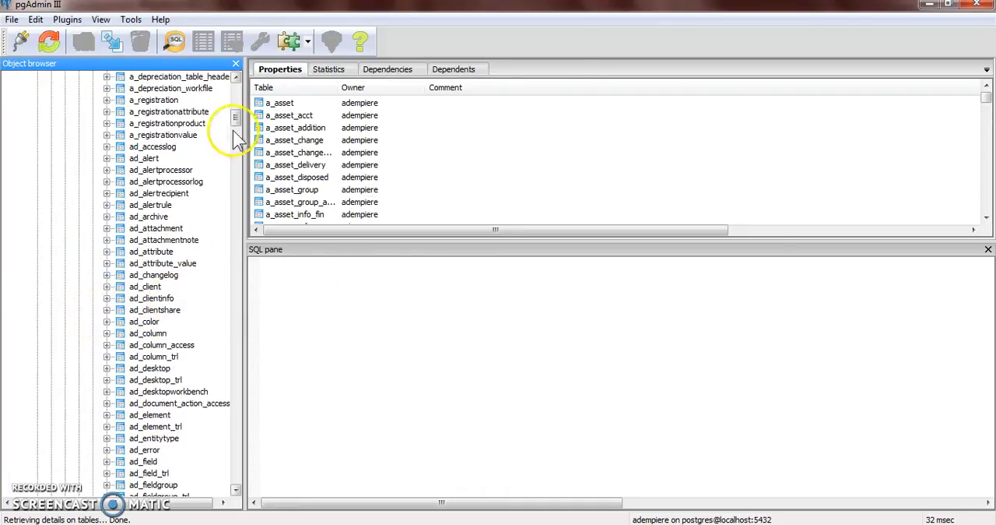
left_click_drag(238, 127, 236, 268)
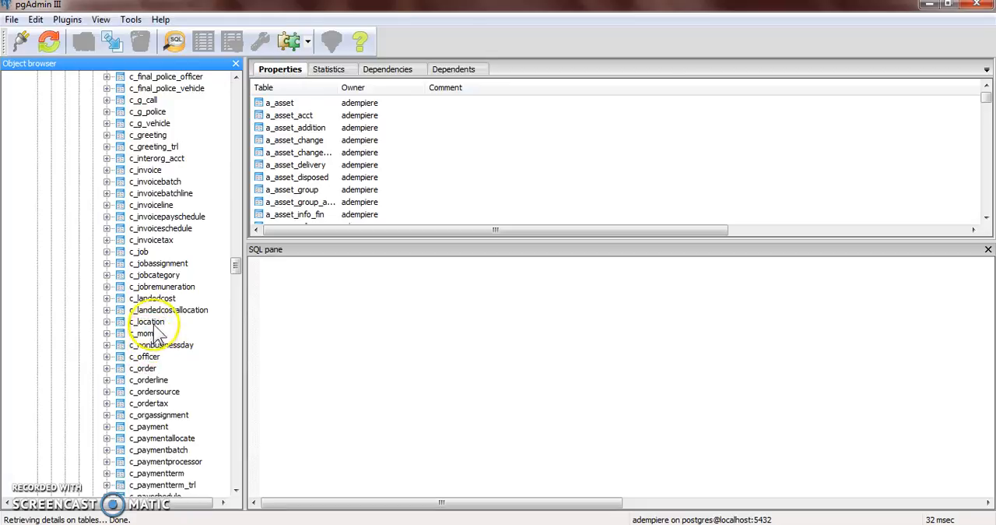
left_click_drag(234, 265, 229, 84)
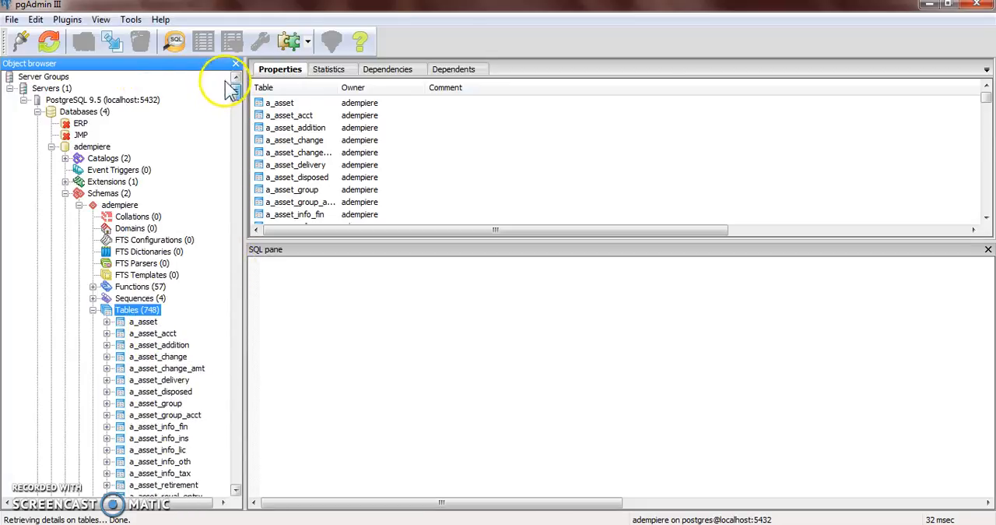
Refresh the adempiere schema's table list and select the c_minutes_of_meeting table
left_click(47, 40)
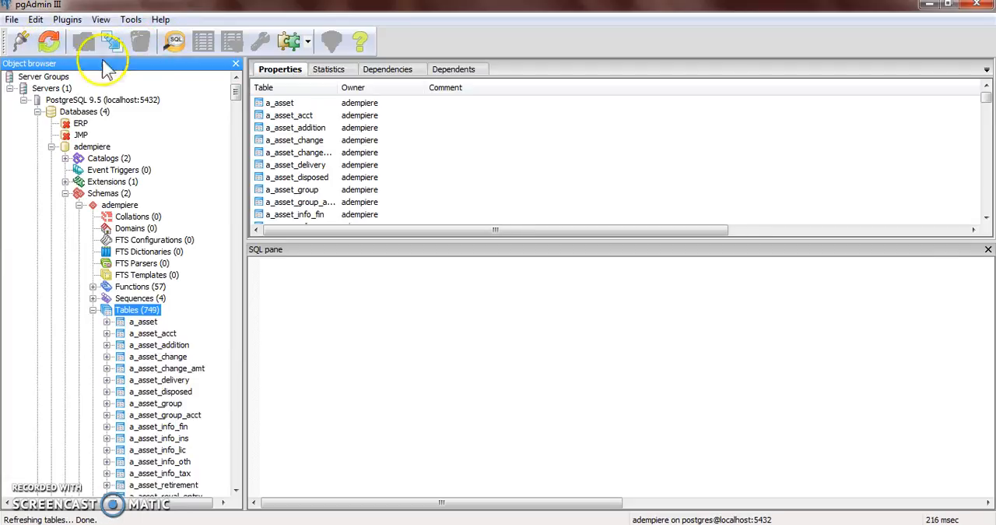
left_click_drag(234, 88, 211, 271)
left_click(169, 217)
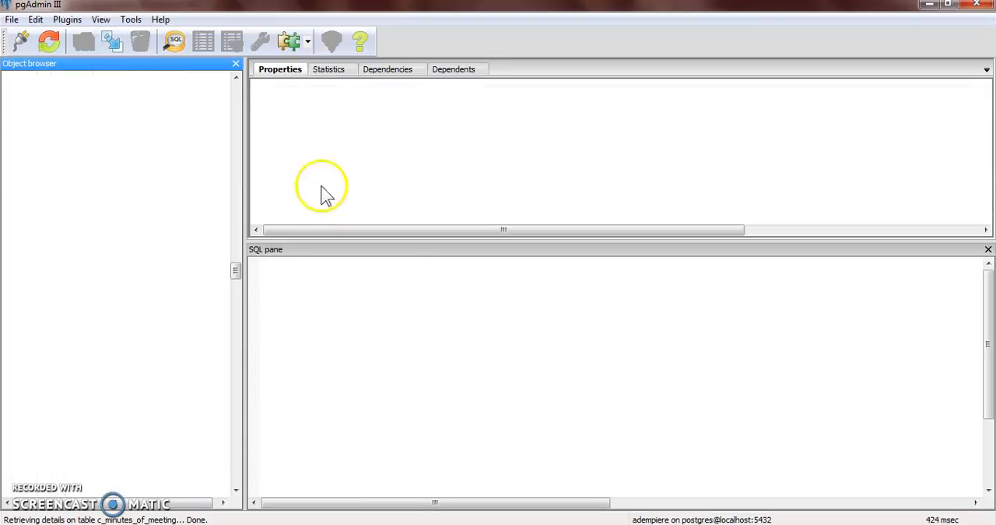
View the data grid of the c_minutes_of_meeting table to examine its columns, then close it
left_click(204, 42)
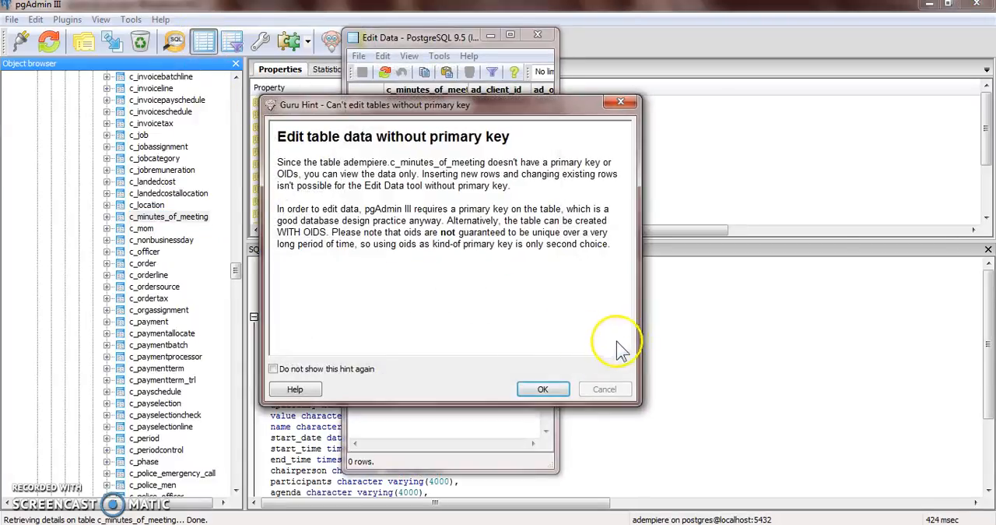
left_click(542, 386)
left_click(514, 36)
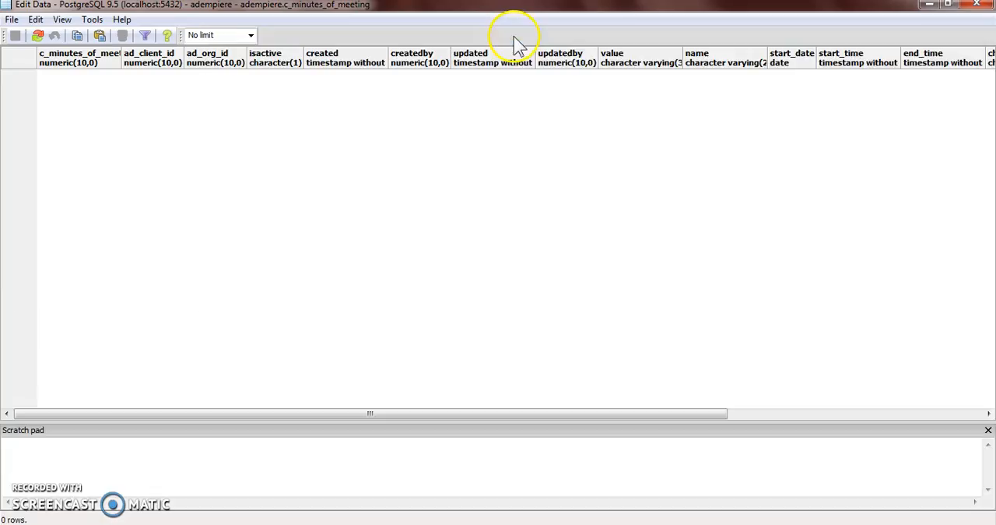
left_click(982, 6)
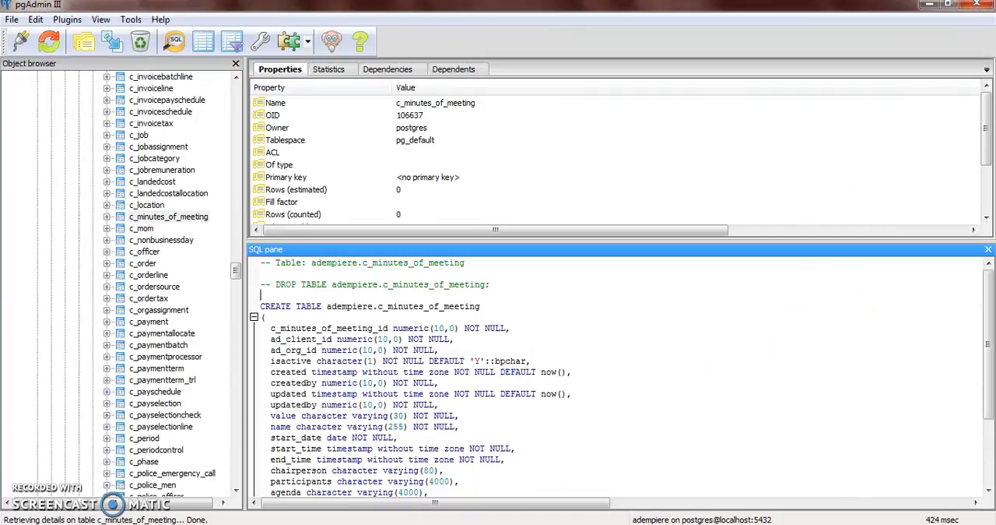
Switch to ADempiere and log in as System with the System Administrator role, declining the database migration
left_click(382, 523)
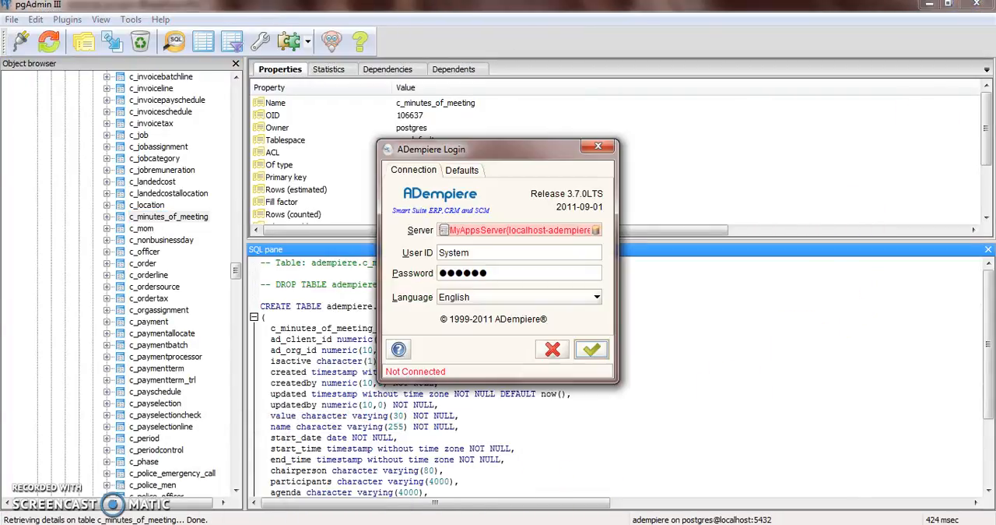
right_click(293, 524)
left_click(274, 510)
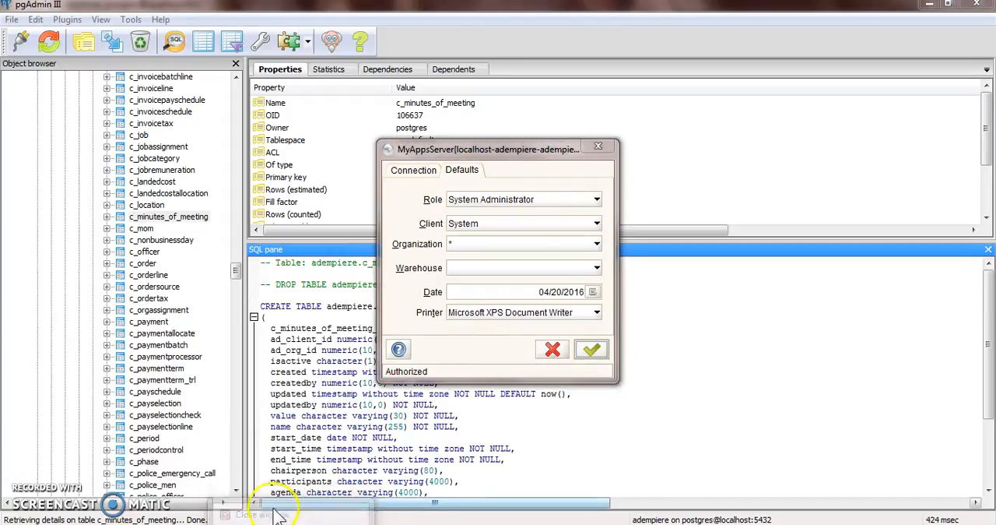
left_click(590, 348)
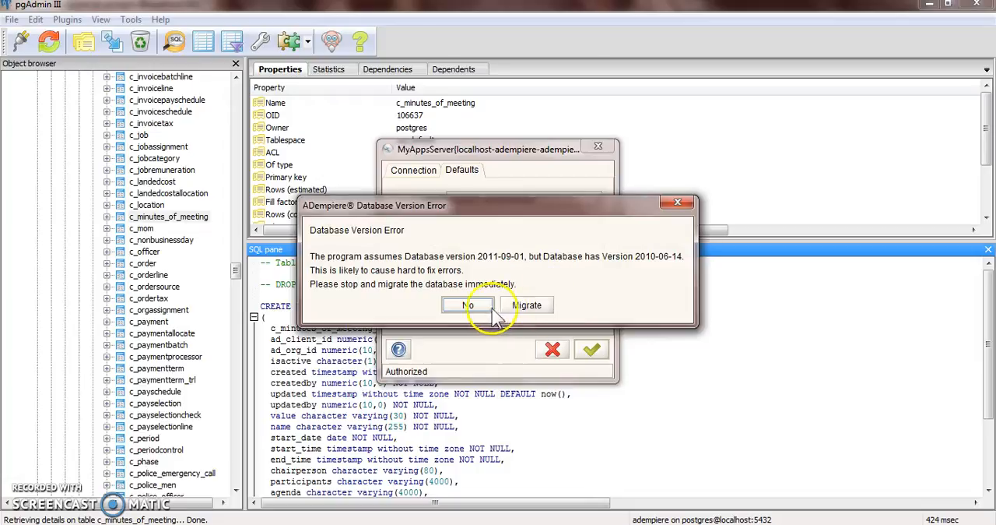
left_click(491, 304)
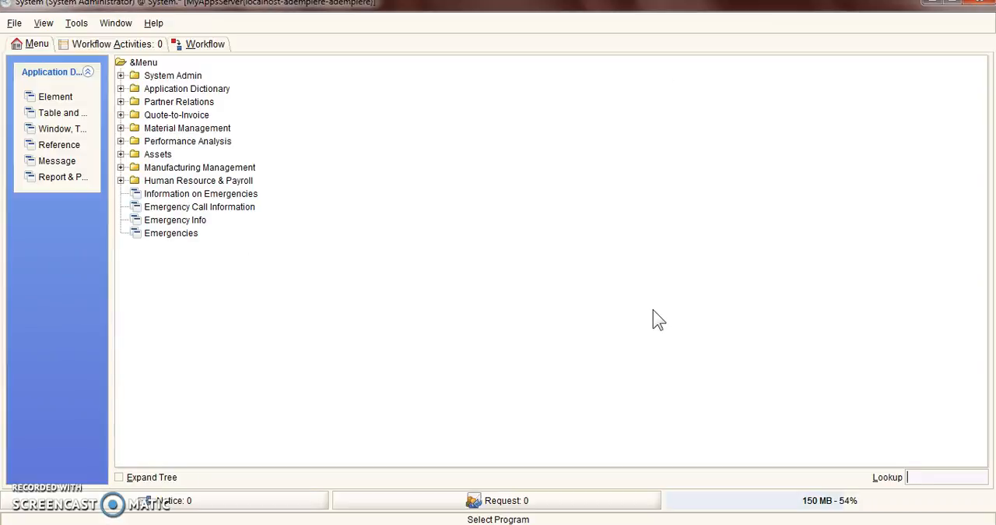
Open Table and Column from the Application Dictionary and start a new table record
left_click(121, 88)
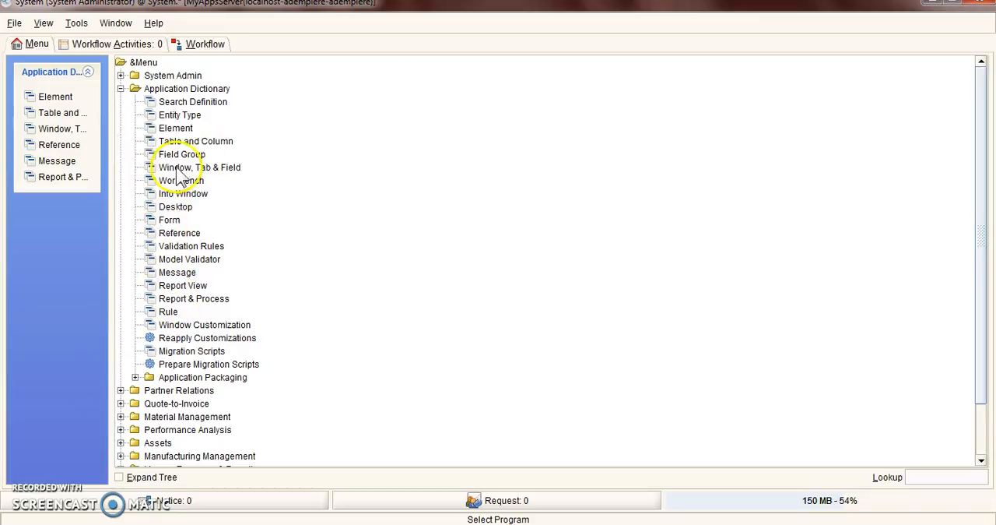
left_click(196, 141)
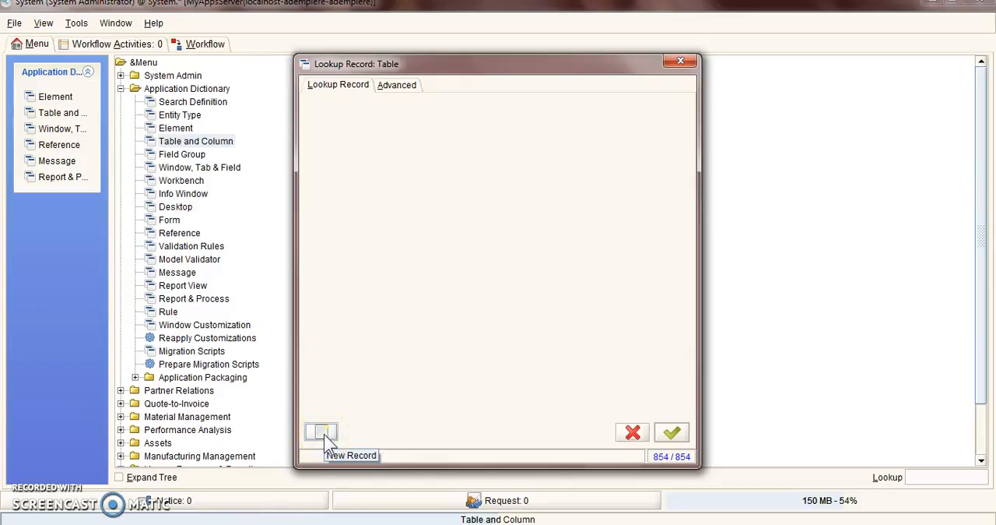
left_click(325, 432)
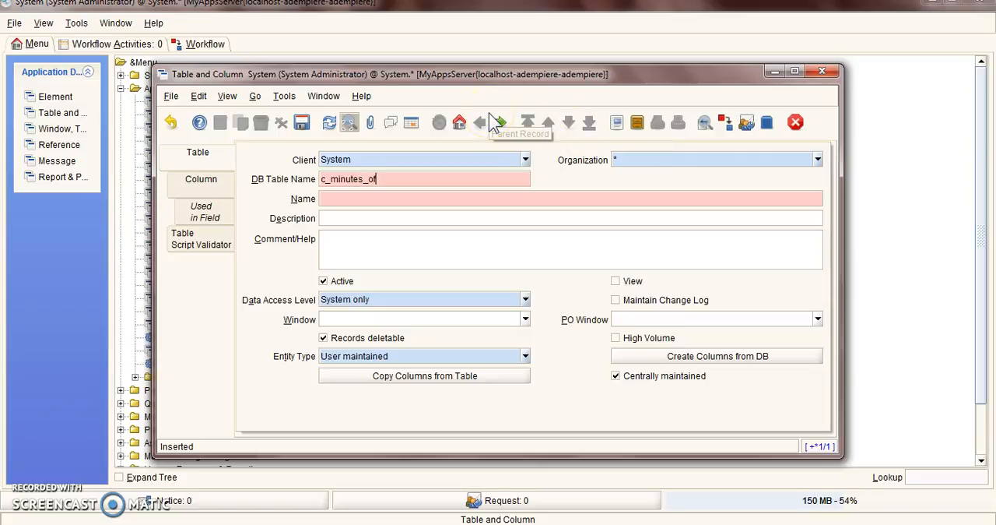
Set the new record's DB table name to c_minutes_of_meeting and its name to Minutes of Meeting
type("eting")
key("Tab")
type("Minutes of Meetin")
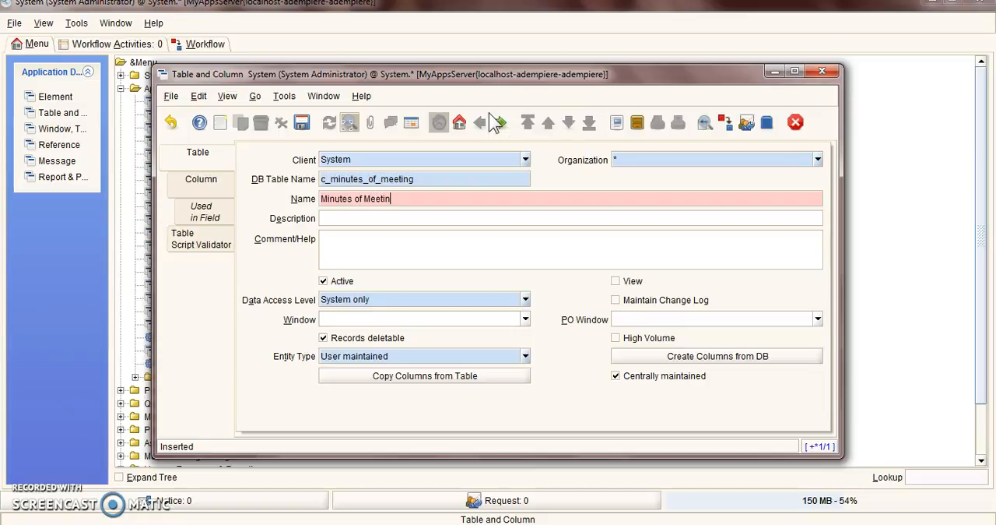
type("g")
key("Tab")
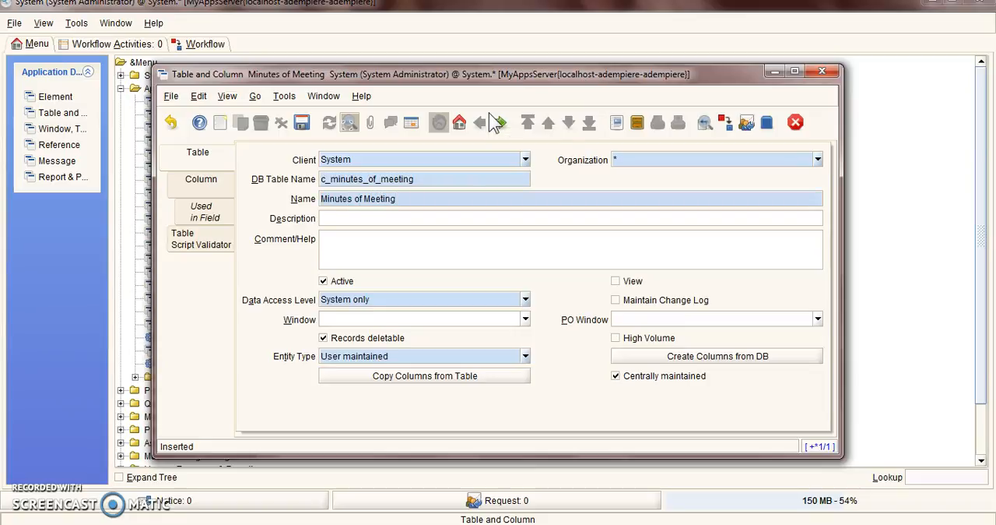
Describe the table as "This table stores the minutes of meeting detail", repeating it in the comment plus "For every meeting, a MOM detail is captured here."
type("This table stores the minute")
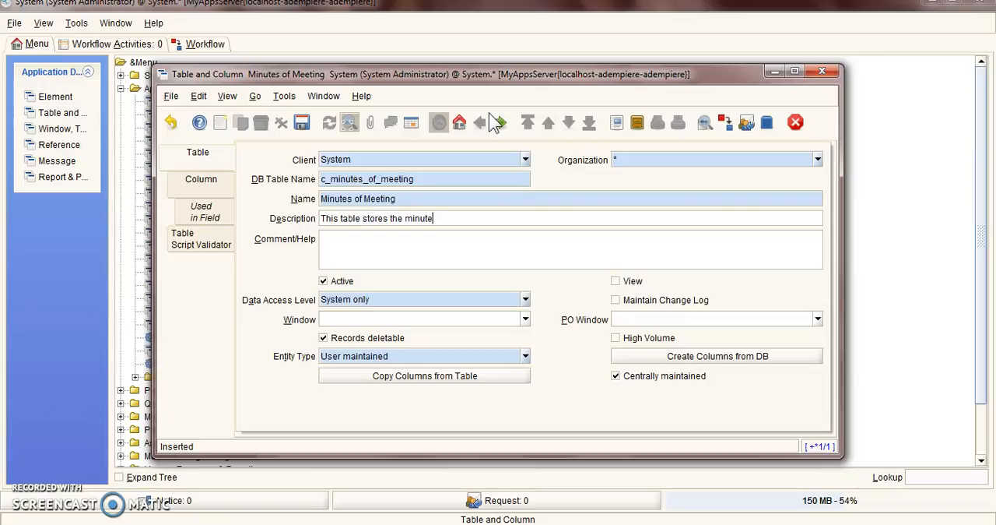
type("s of meeting detail")
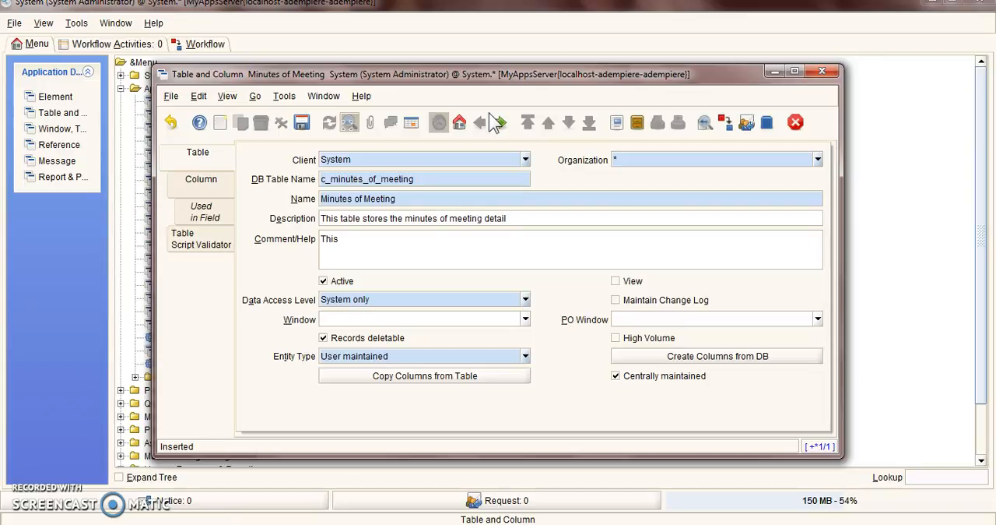
type("minutes of meeting")
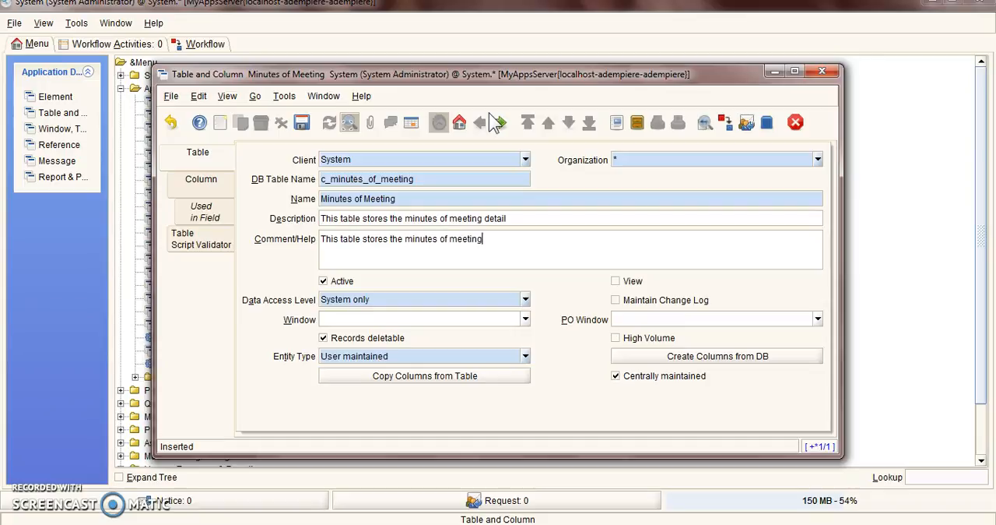
type(" detail. For every meeting, a MOM detail is capt")
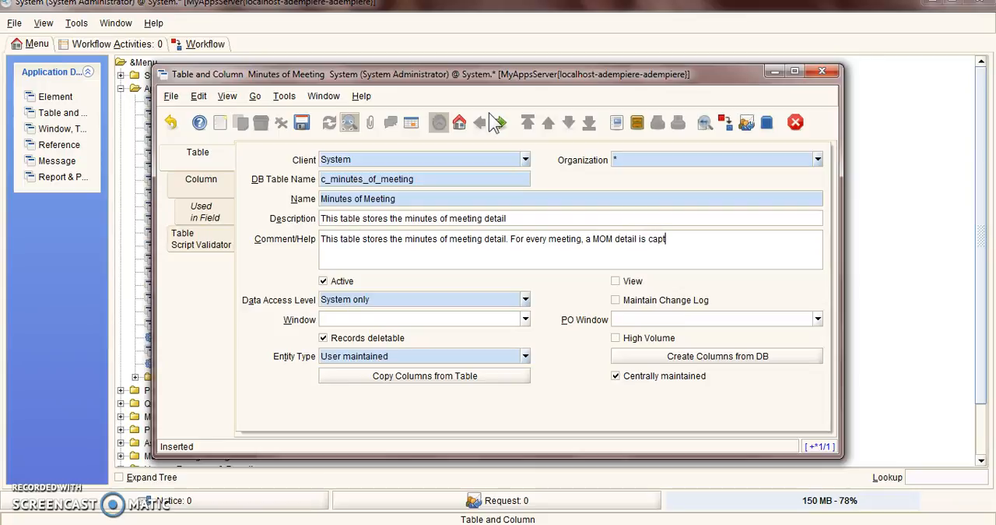
type("ured here.")
Set the Minutes of Meeting table's data access level to All
left_click(525, 301)
left_click(526, 302)
left_click(526, 302)
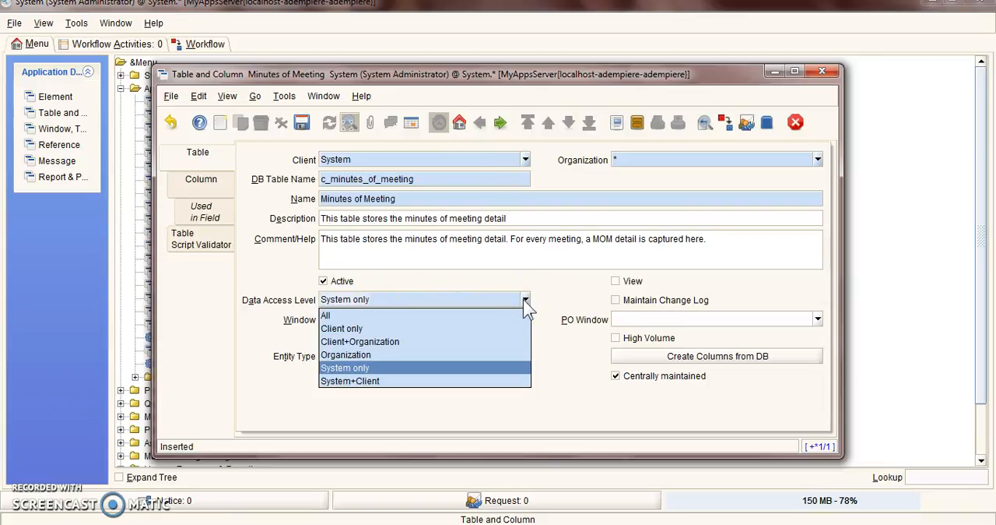
left_click(420, 317)
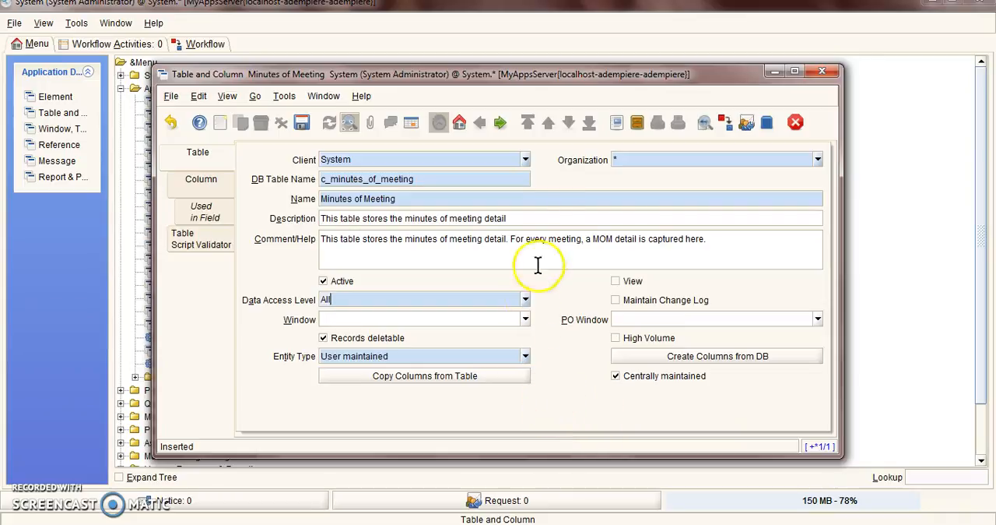
Create the table's dictionary columns from the database with entity type User maintained, and close the table window
left_click(639, 356)
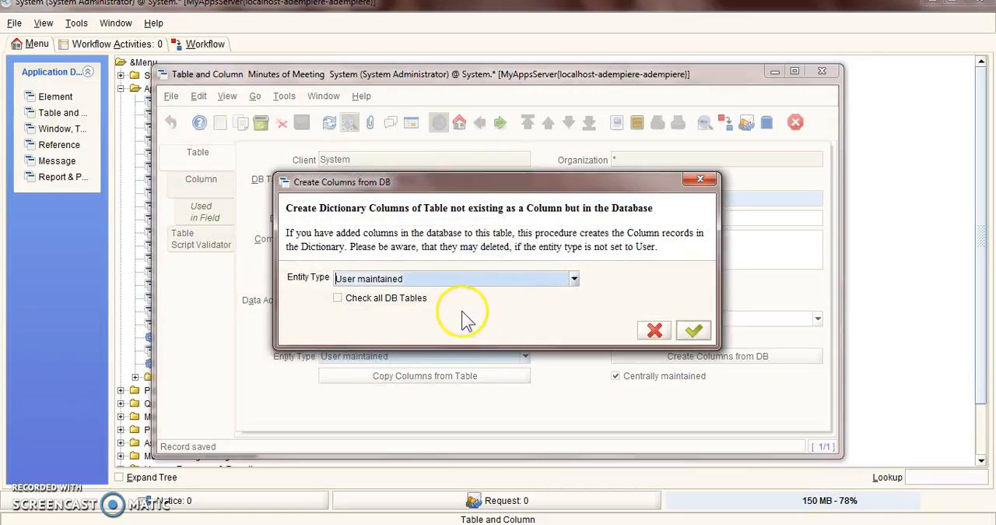
left_click(693, 332)
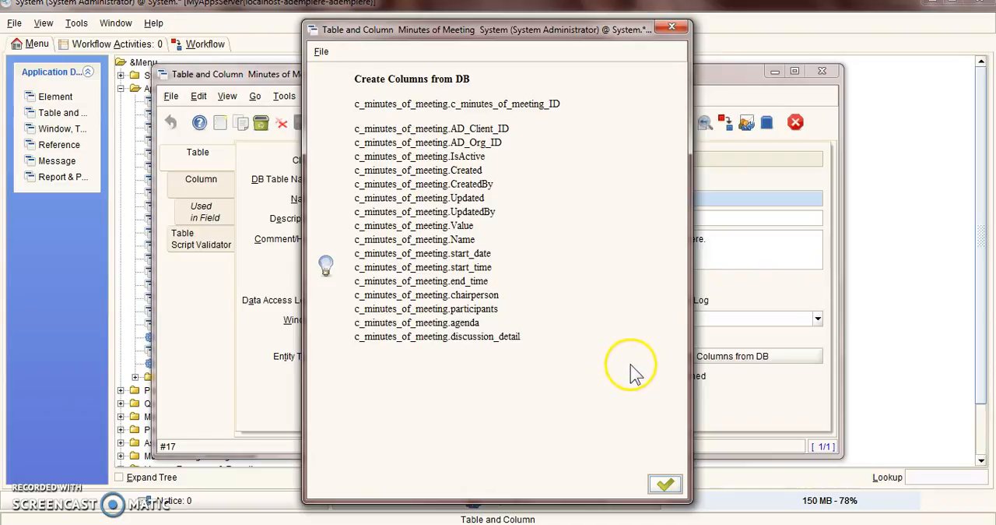
left_click(666, 487)
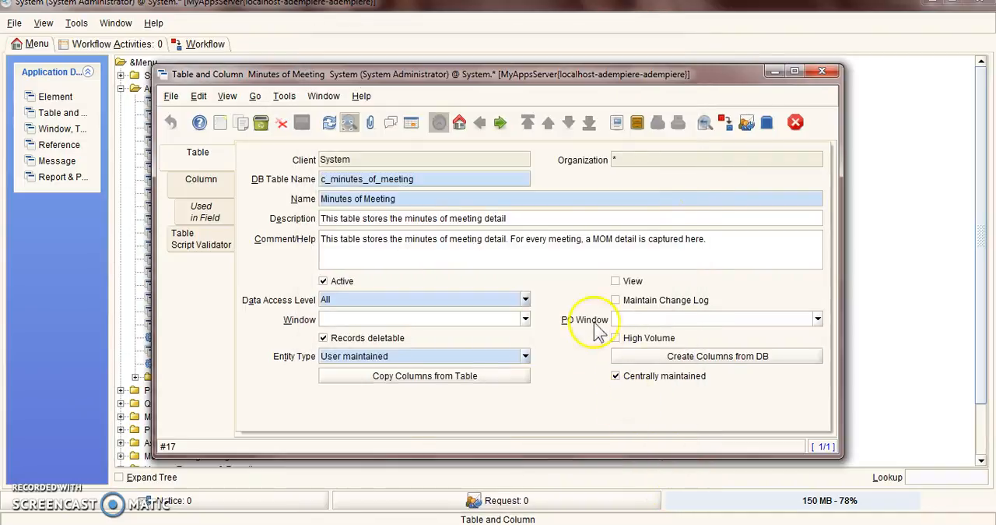
left_click(822, 73)
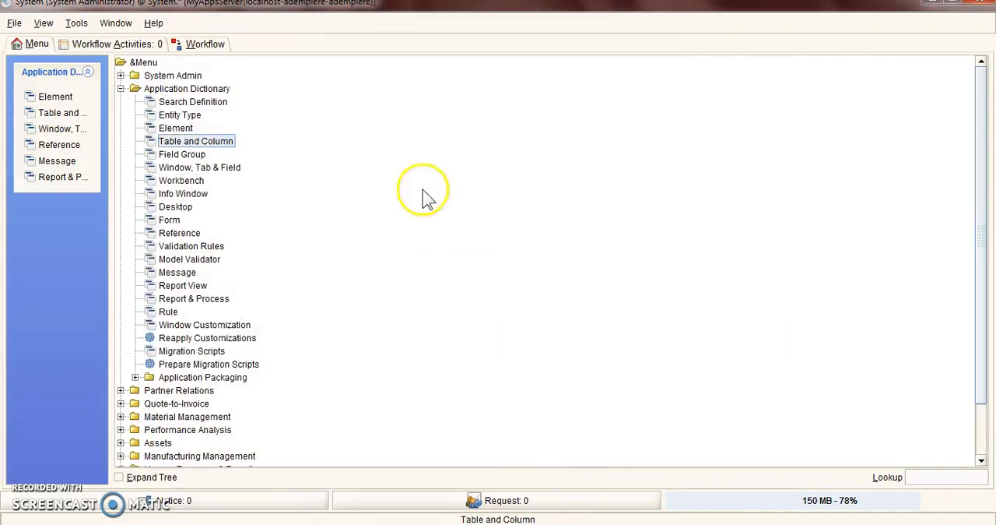
Create and save a window record named "MOM: Minutes of Meeting", with Minutes of Meeting as description and comment, and check its role access
left_click(179, 167)
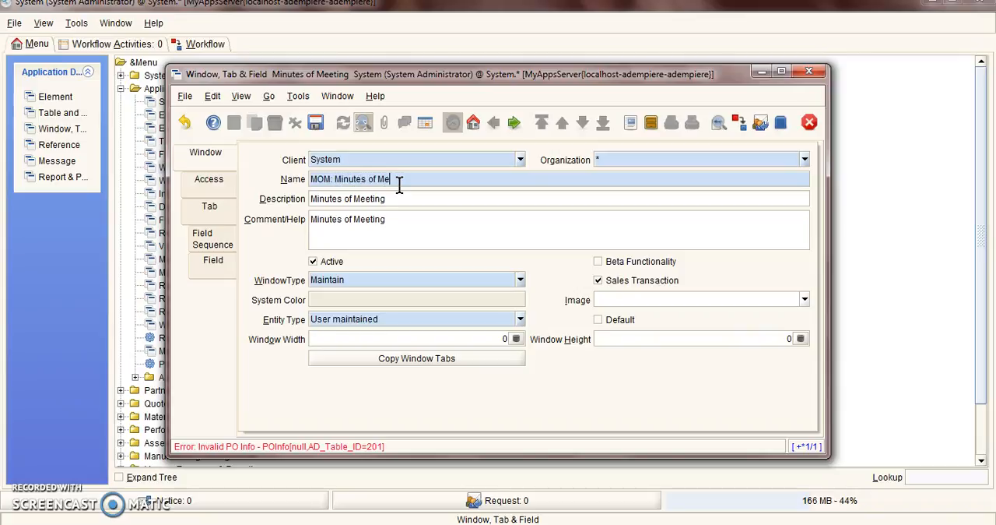
left_click(316, 122)
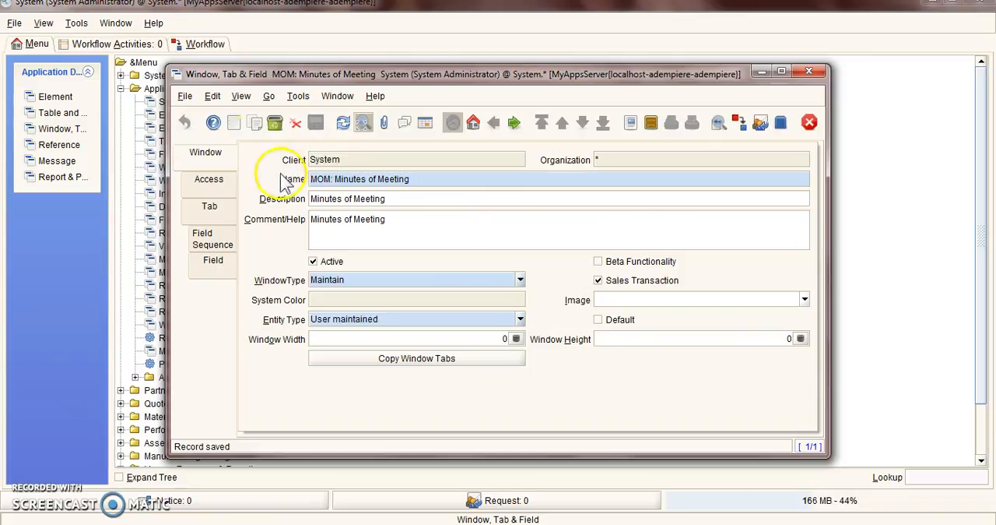
left_click(209, 179)
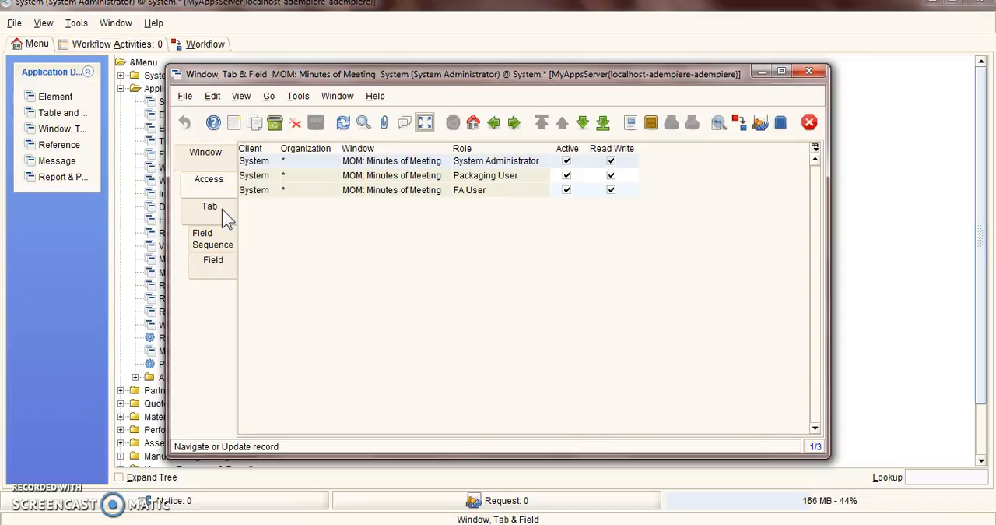
Add a tab record named MOM, described as "MOM basic detail", with the comment "This tab captures the basic detail about the MOM."
left_click(221, 209)
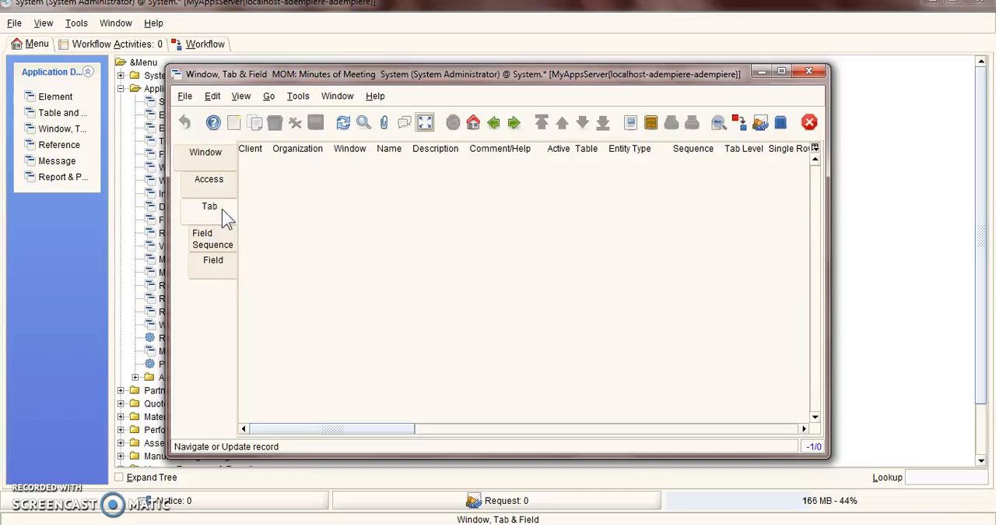
left_click(235, 124)
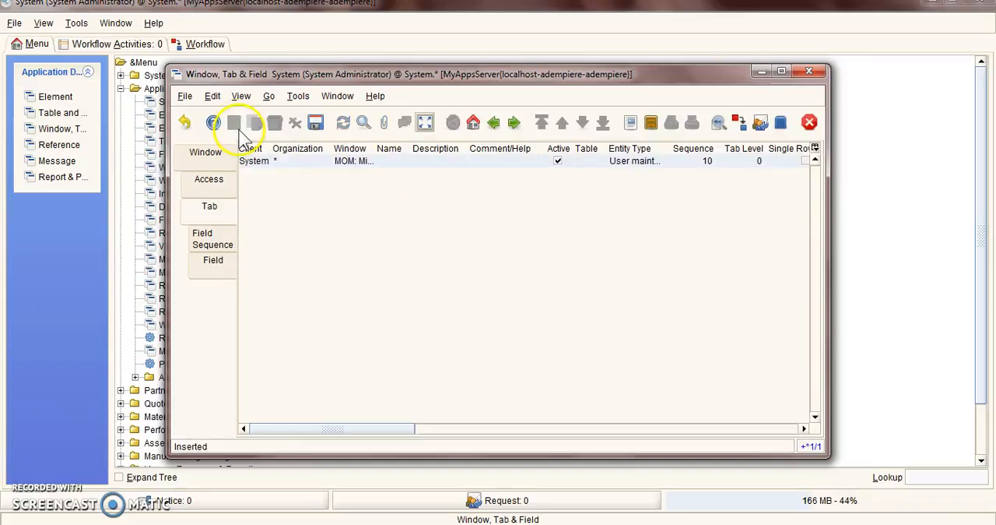
left_click(425, 124)
left_click(423, 199)
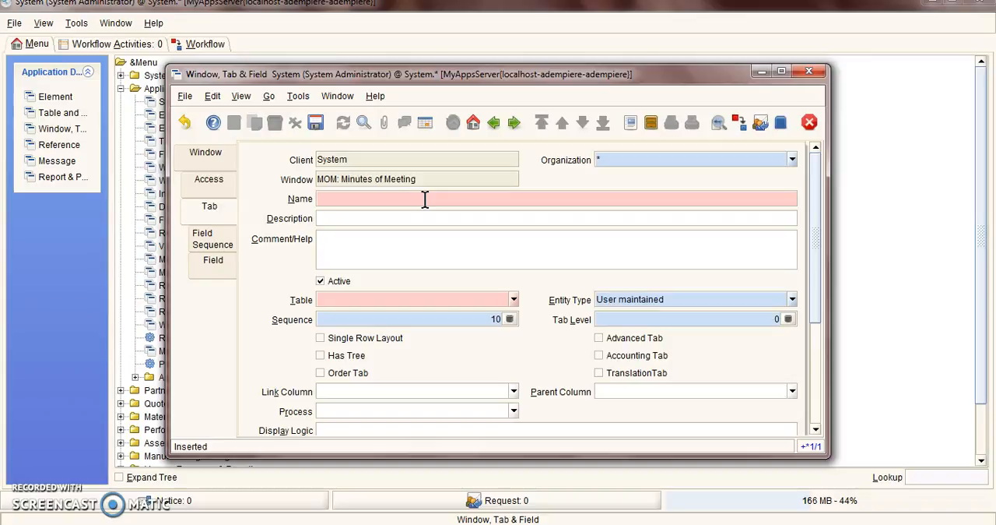
key("Tab")
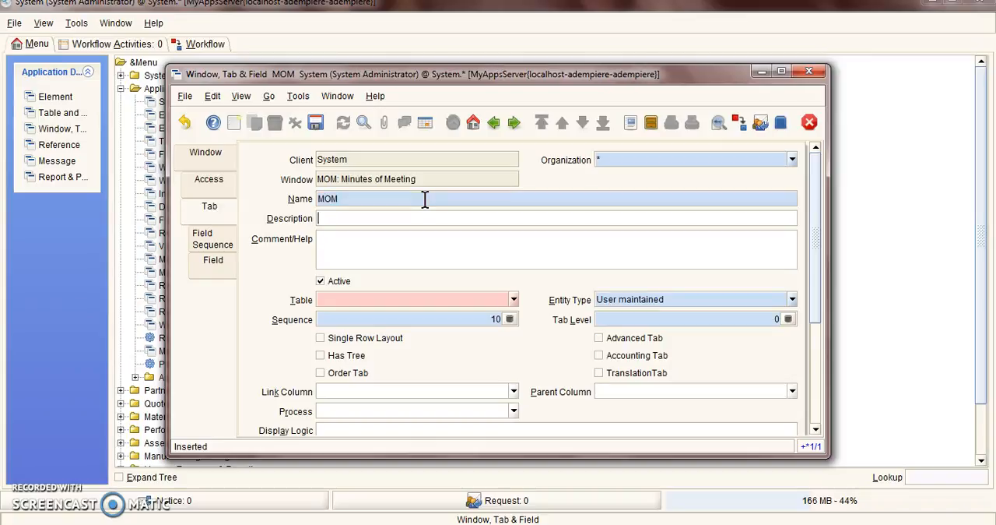
type("MOM basic detail")
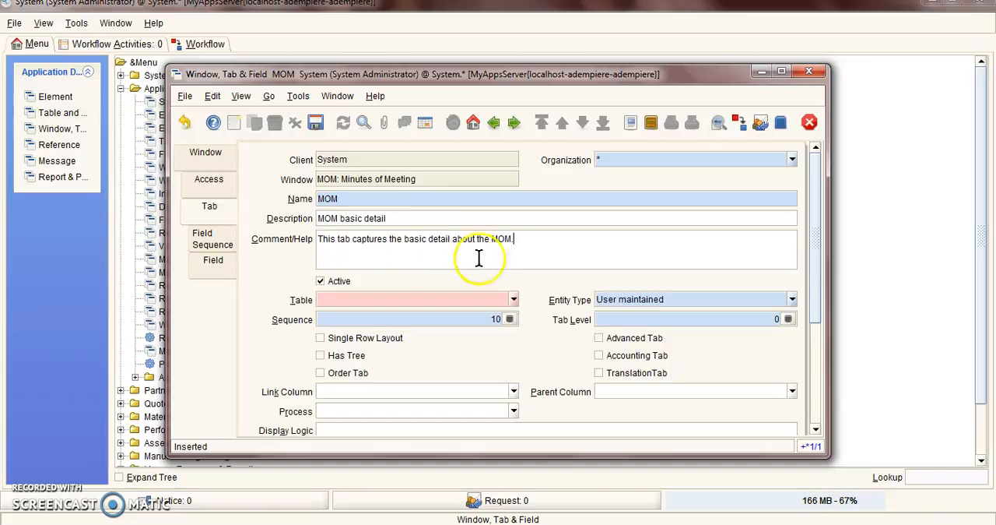
Assign the c_minutes_of_meeting table to the MOM tab
scroll(786, 339, "down", 1)
scroll(782, 330, "down", 4)
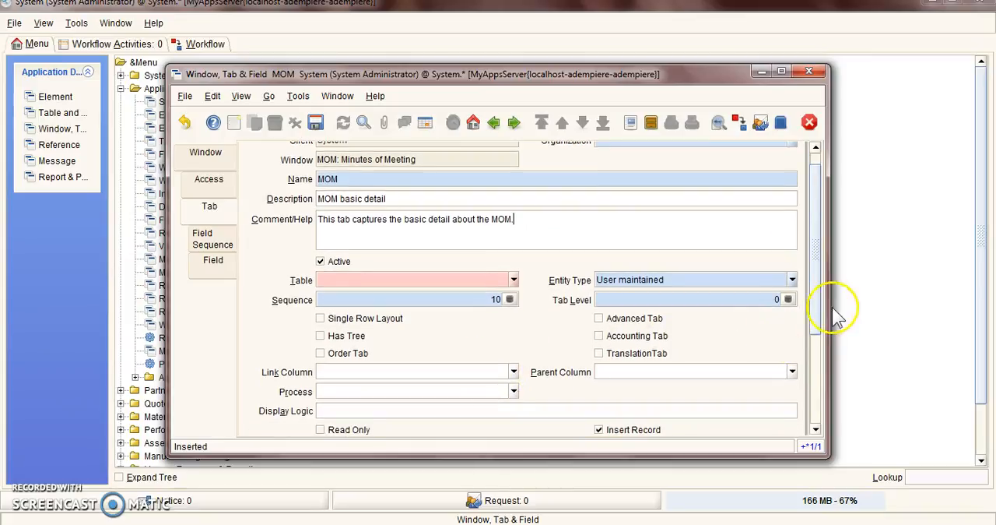
left_click_drag(817, 304, 840, 269)
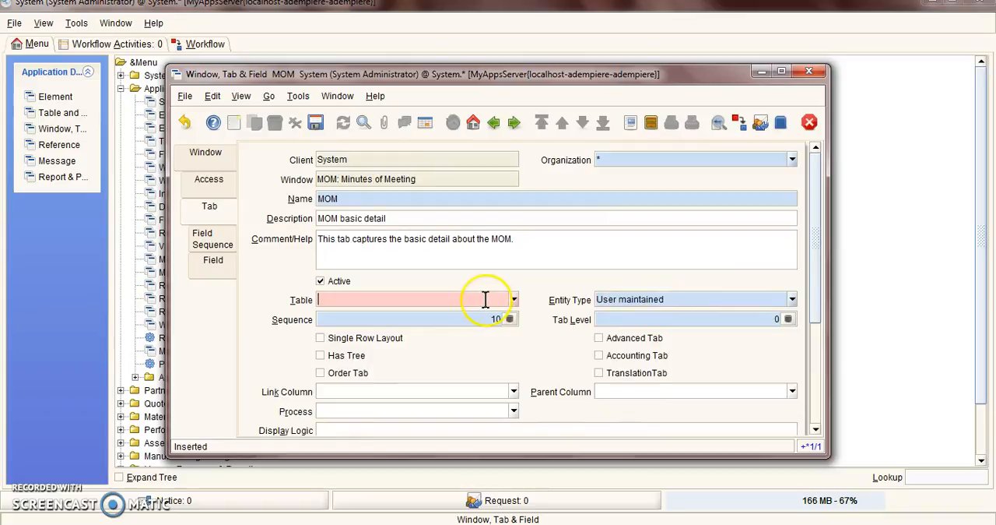
left_click(513, 300)
scroll(449, 367, "down", 4)
left_click_drag(516, 325, 517, 348)
scroll(459, 356, "down", 20)
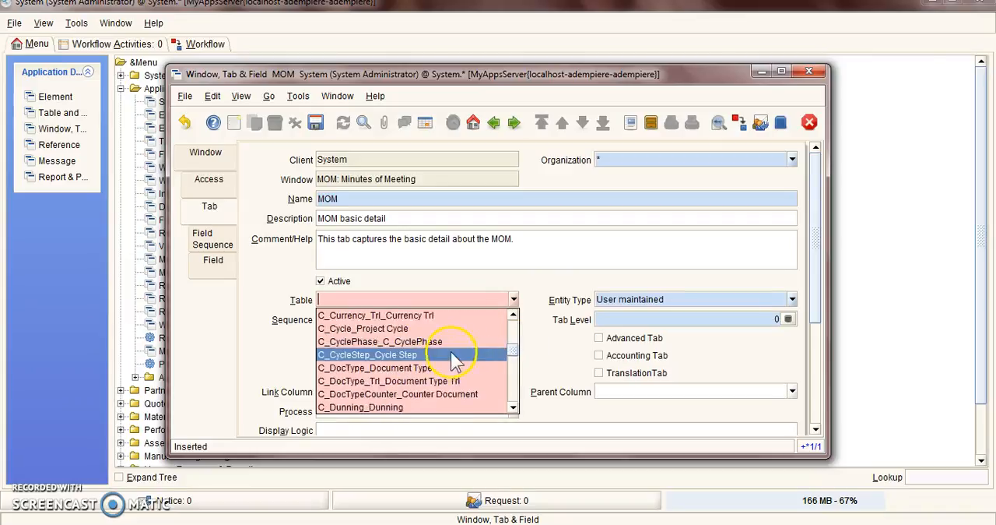
scroll(390, 366, "up", 3)
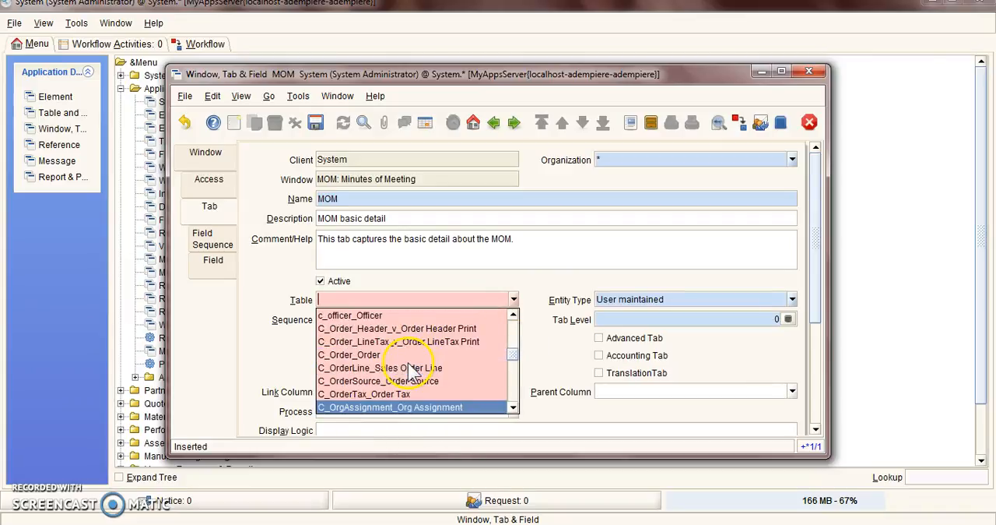
left_click(387, 355)
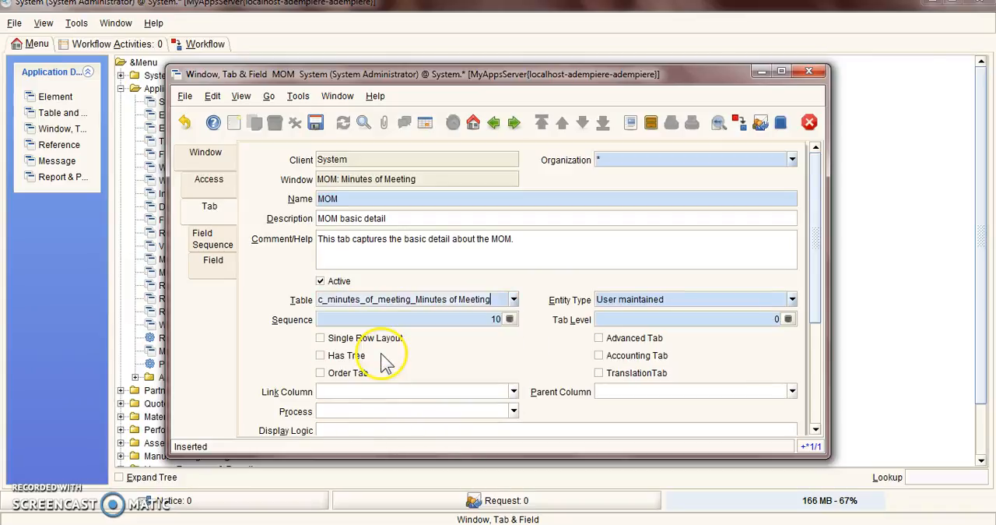
Create the MOM tab's missing fields from its table columns and close the result list
left_click_drag(815, 292, 835, 403)
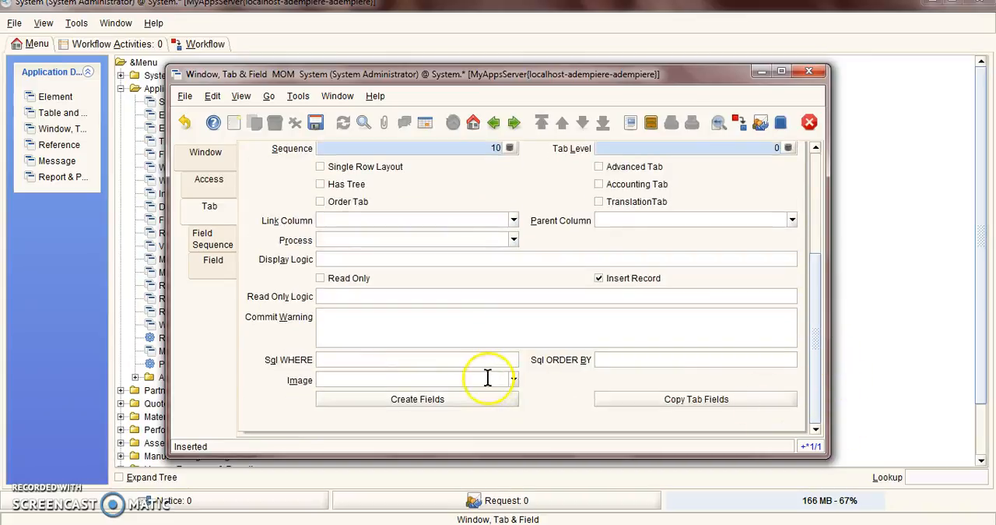
left_click(454, 409)
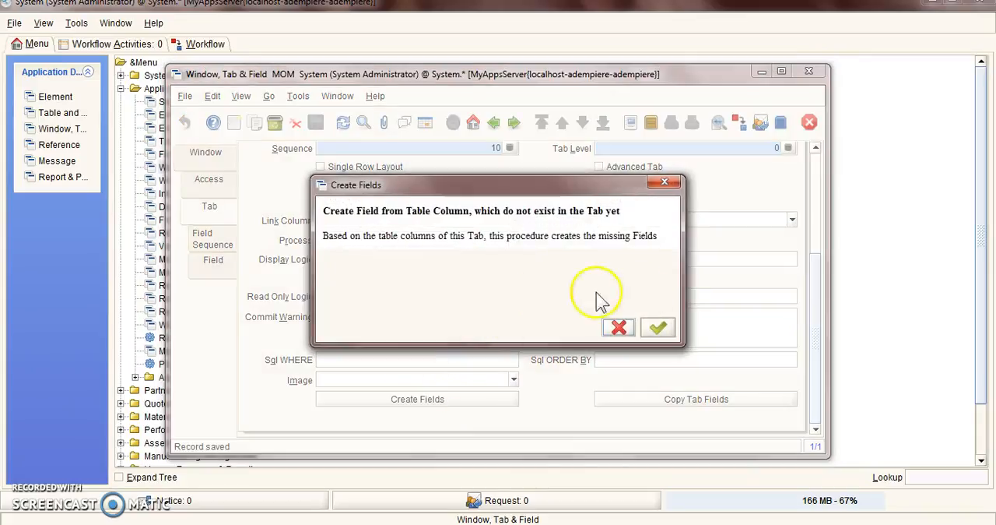
left_click(657, 329)
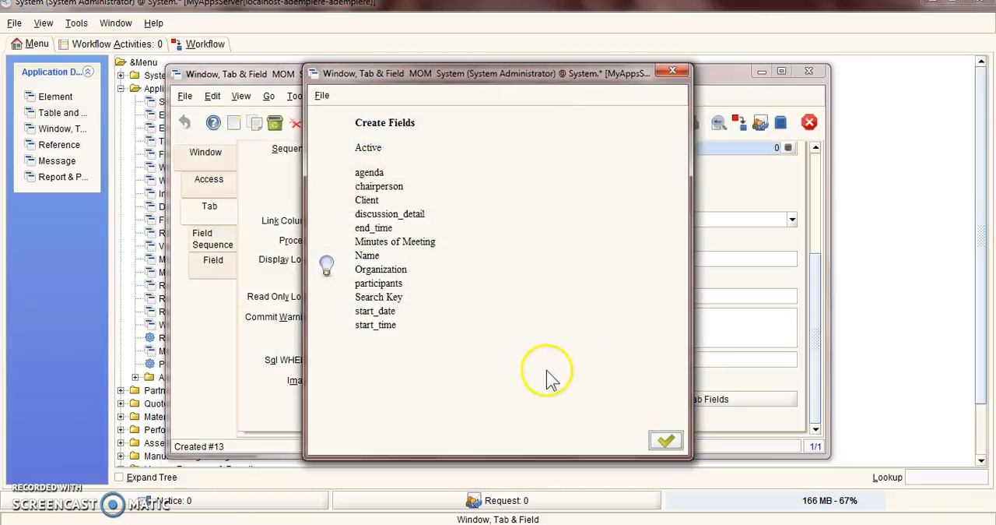
left_click(664, 440)
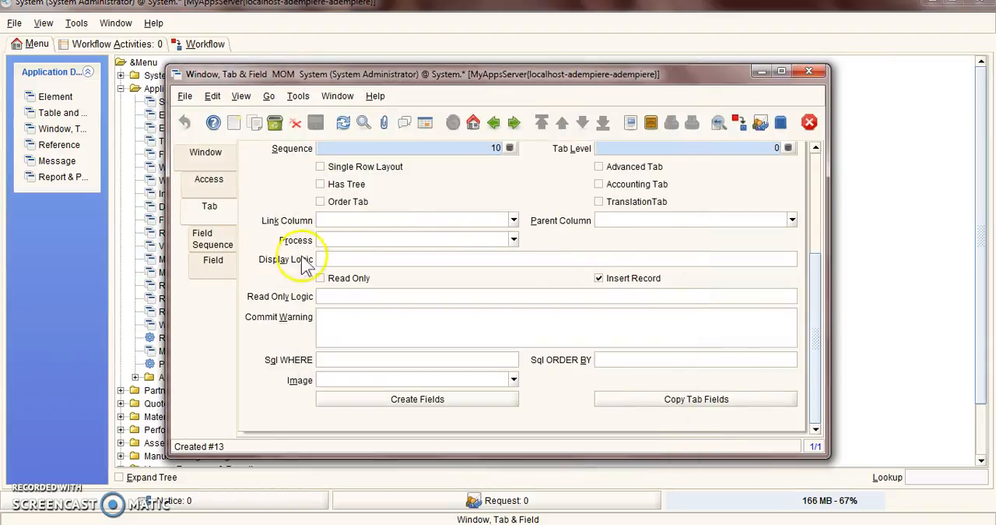
Move agenda above Active and end_time above discussion_detail in the MOM tab's field sequence, and review the field records
left_click(209, 248)
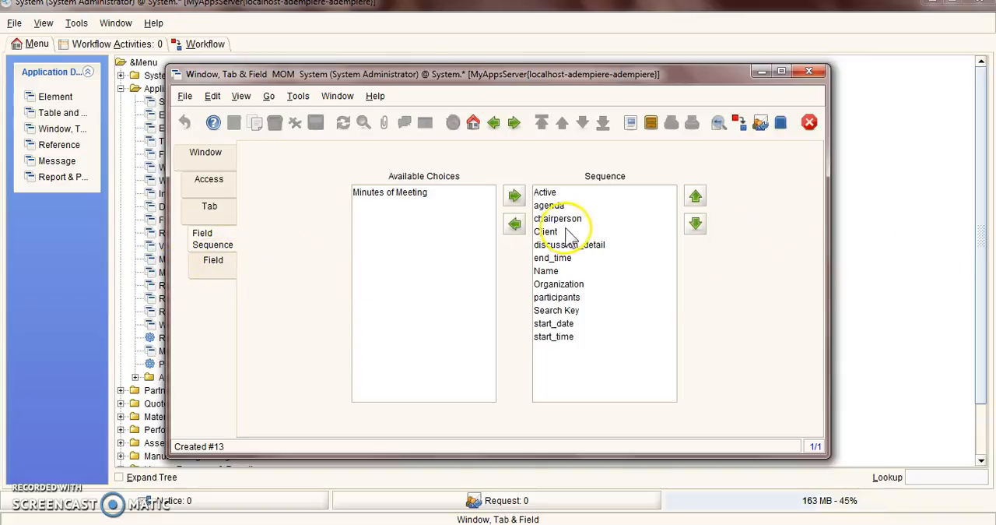
left_click_drag(557, 205, 600, 195)
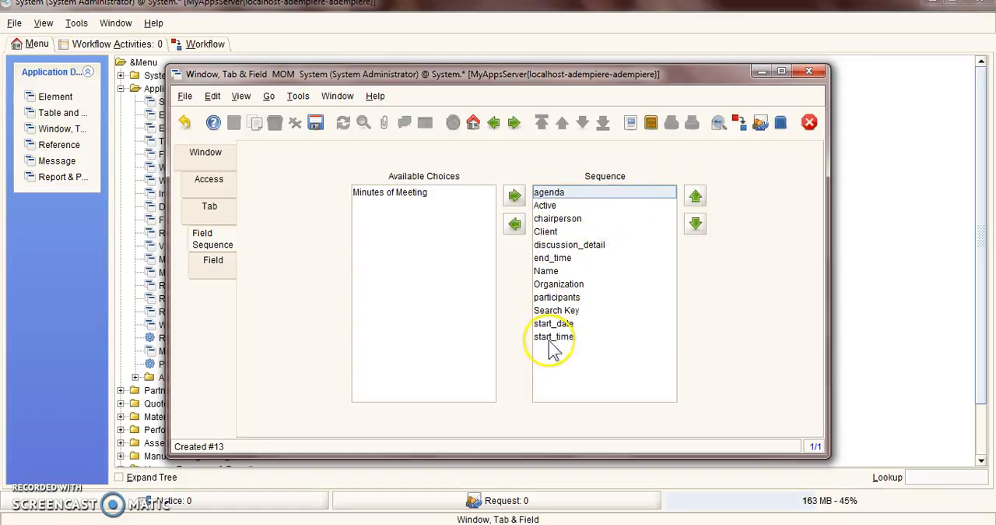
mouse_move(561, 261)
left_mouse_down()
mouse_move(566, 234)
mouse_move(571, 249)
left_mouse_up()
left_click(607, 298)
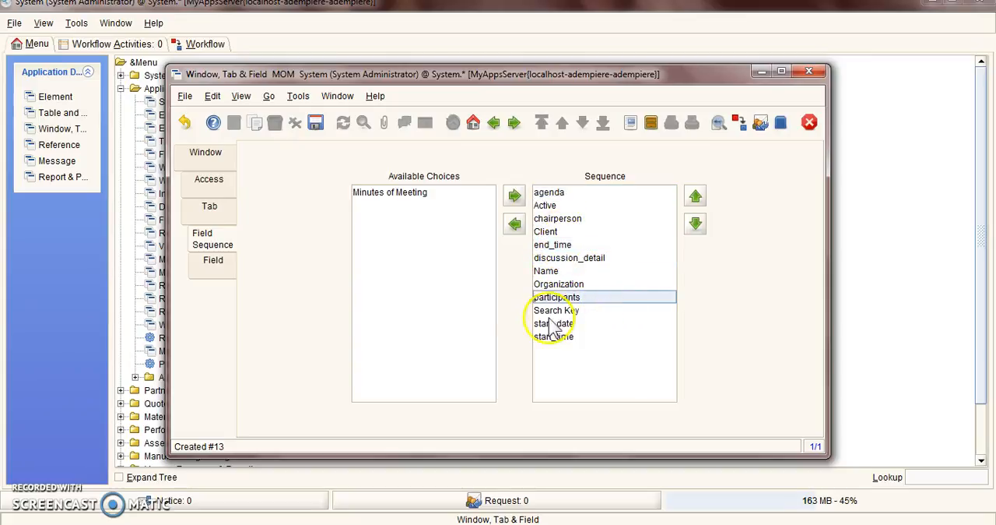
left_click(229, 250)
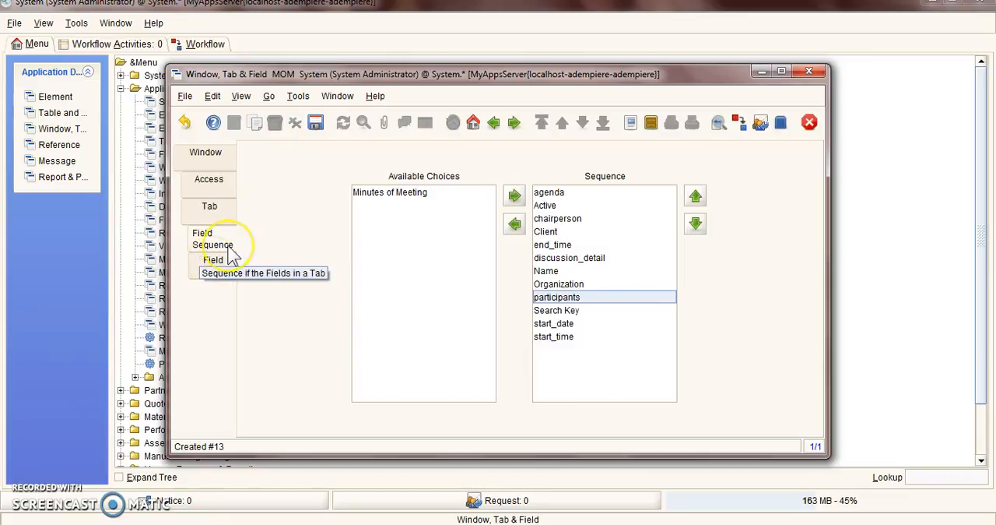
left_click(218, 265)
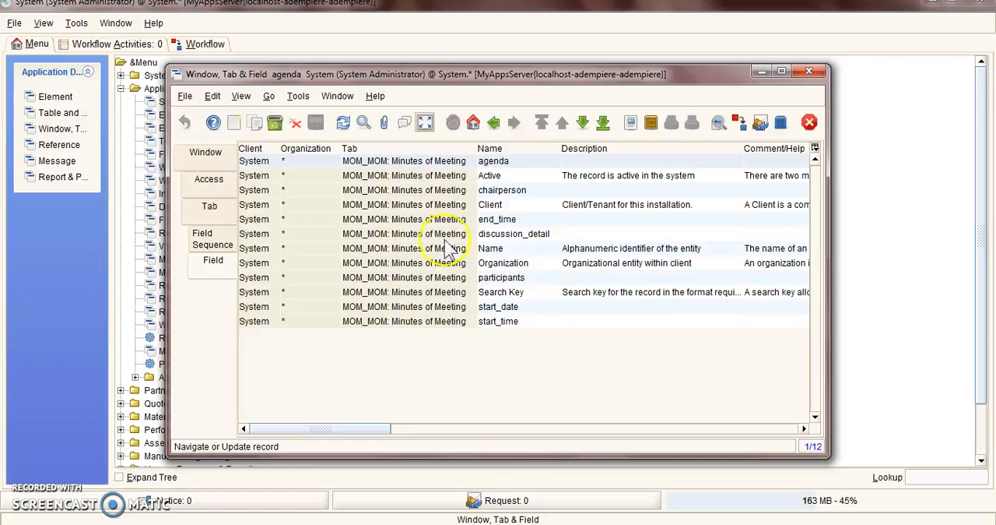
Close the Window, Tab & Field window and start a new record in the Menu window found under System Admin's General Rules, System Rules
left_click(812, 75)
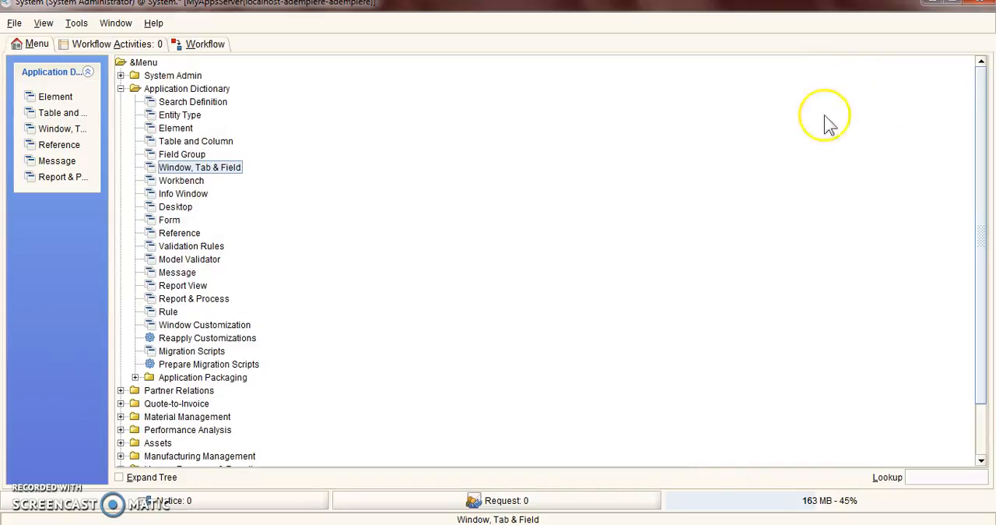
left_click(122, 89)
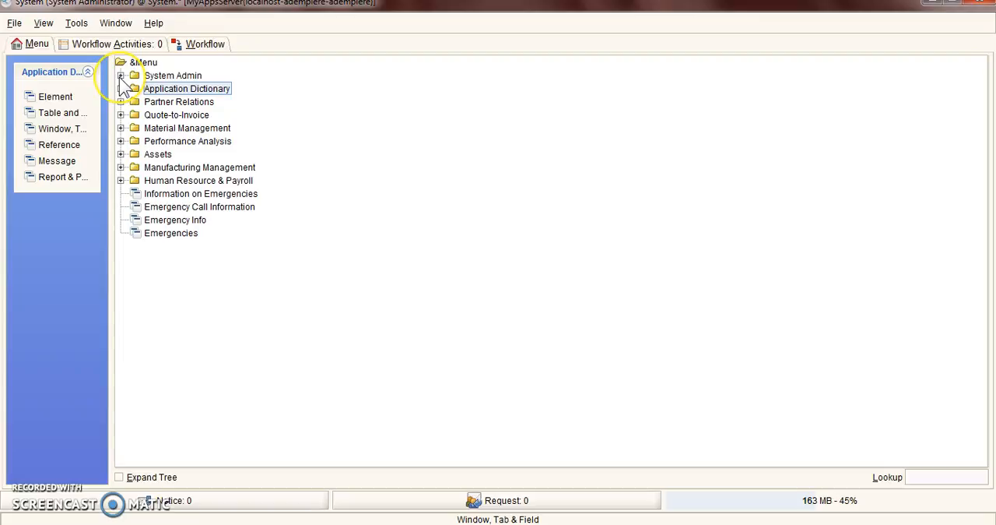
left_click(121, 77)
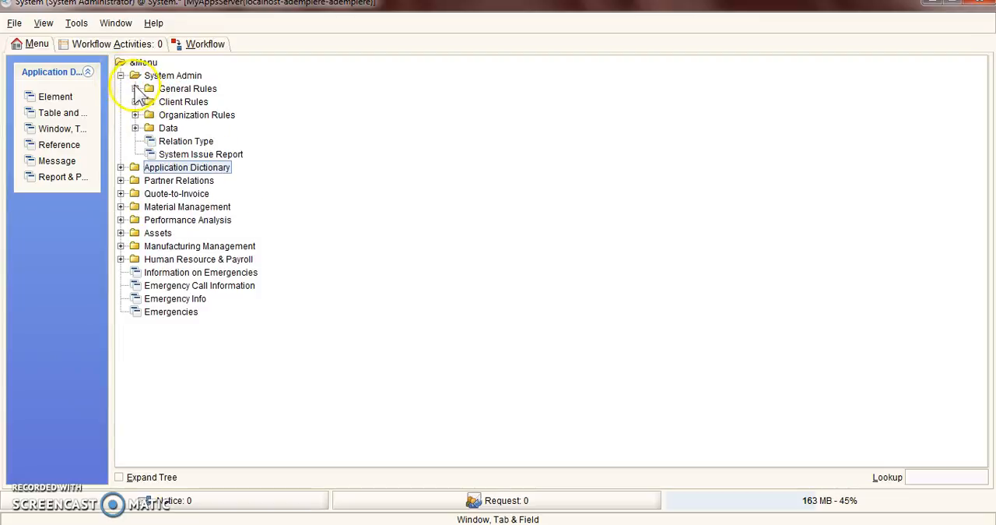
left_click(136, 89)
left_click(149, 102)
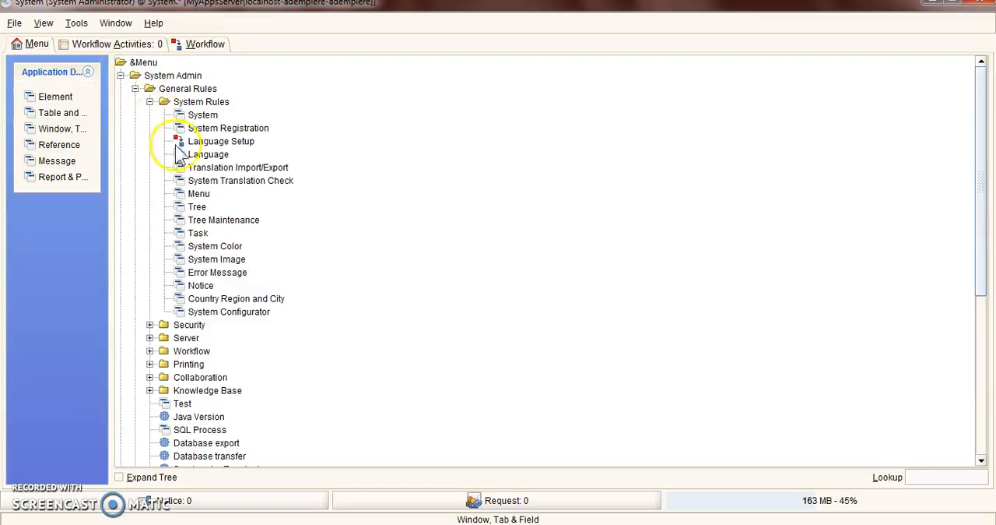
left_click(198, 194)
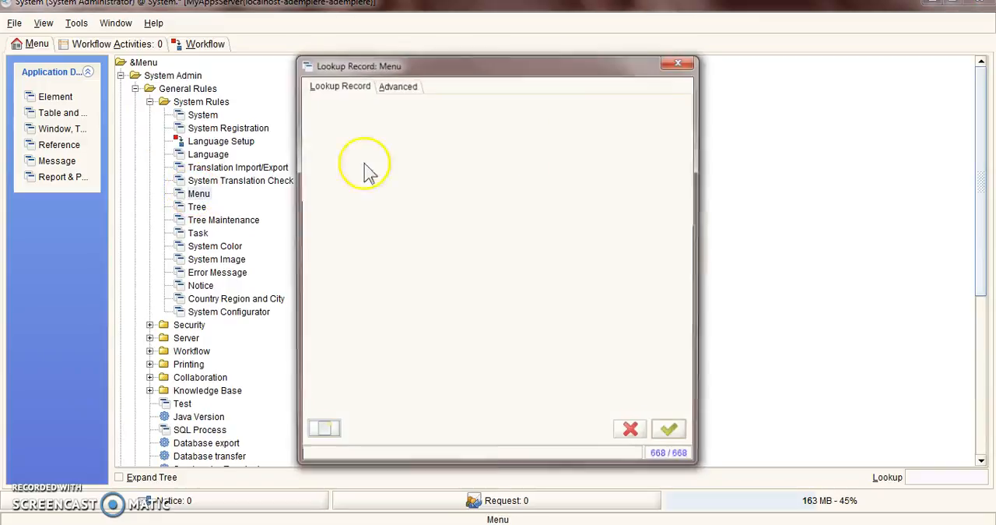
left_click(323, 429)
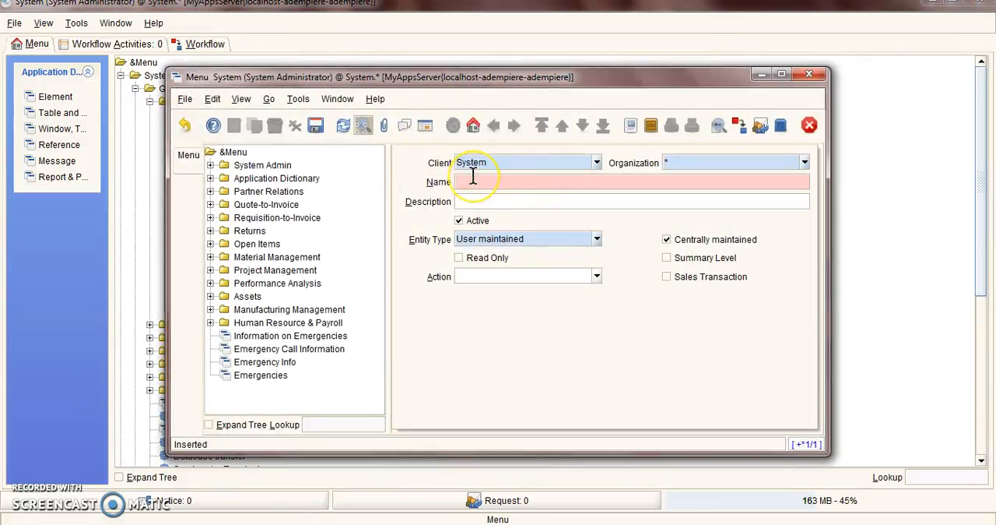
Name the new menu record "MOM: Minutes of Meeting" and describe it as "Minutes of Meeting"
type("Minutes of m")
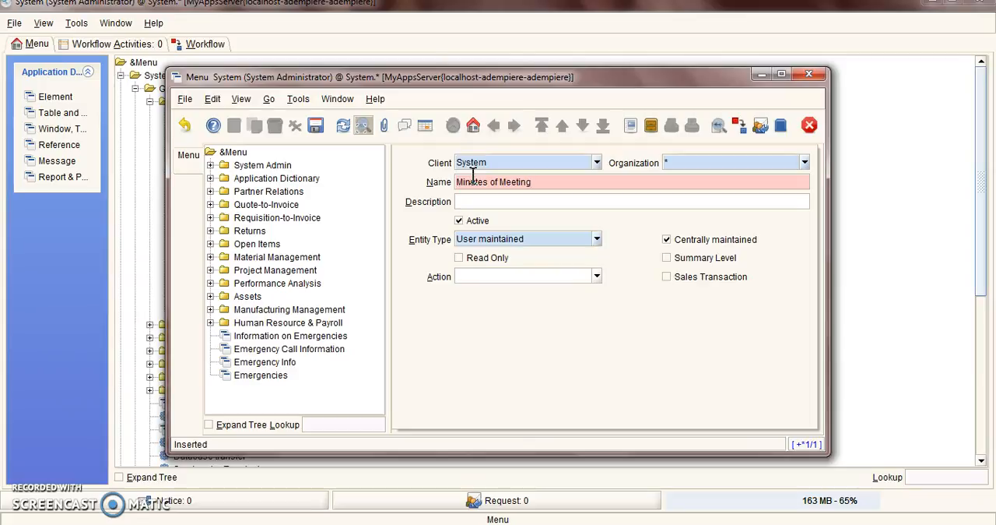
type("MOM:")
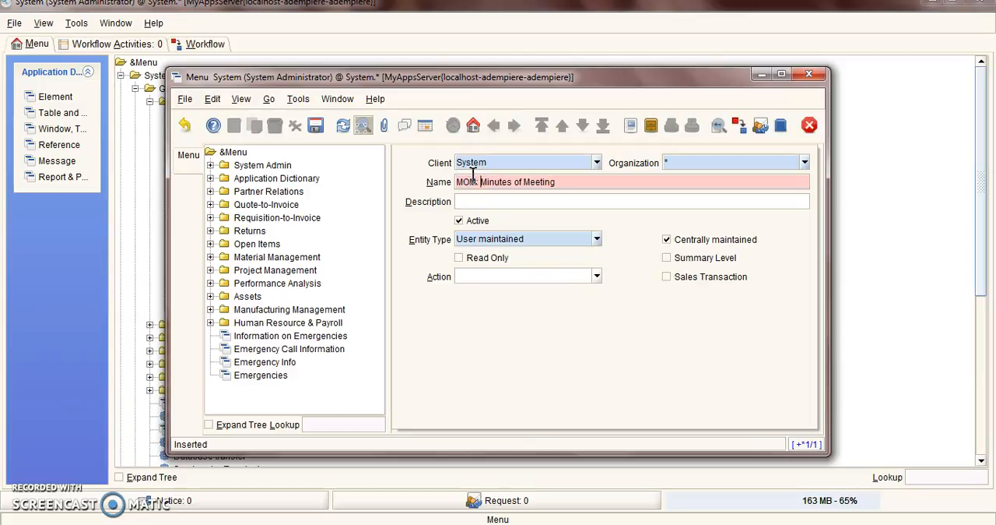
key("Tab")
type("M")
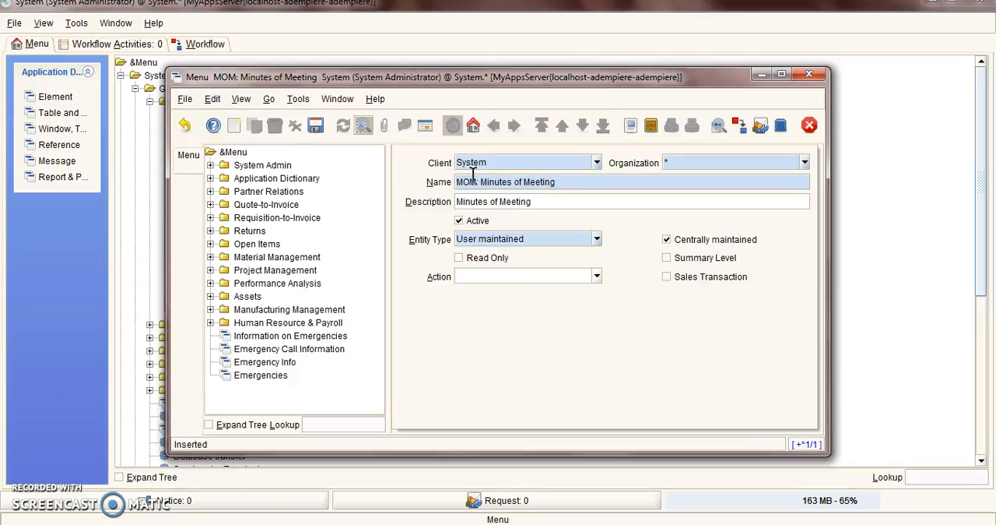
Set the menu record's action to Window and its target window to MOM: Minutes of Meeting
left_click(596, 277)
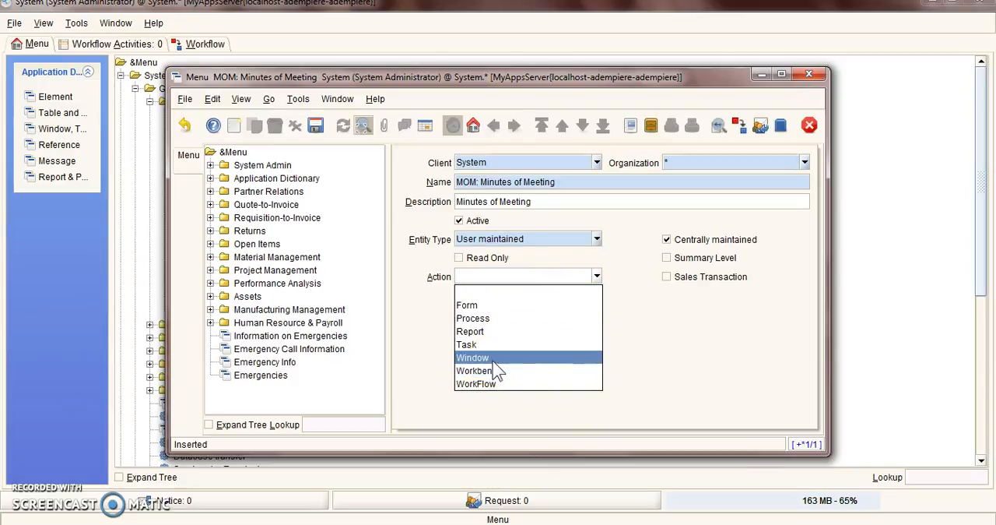
left_click(493, 360)
left_click(596, 296)
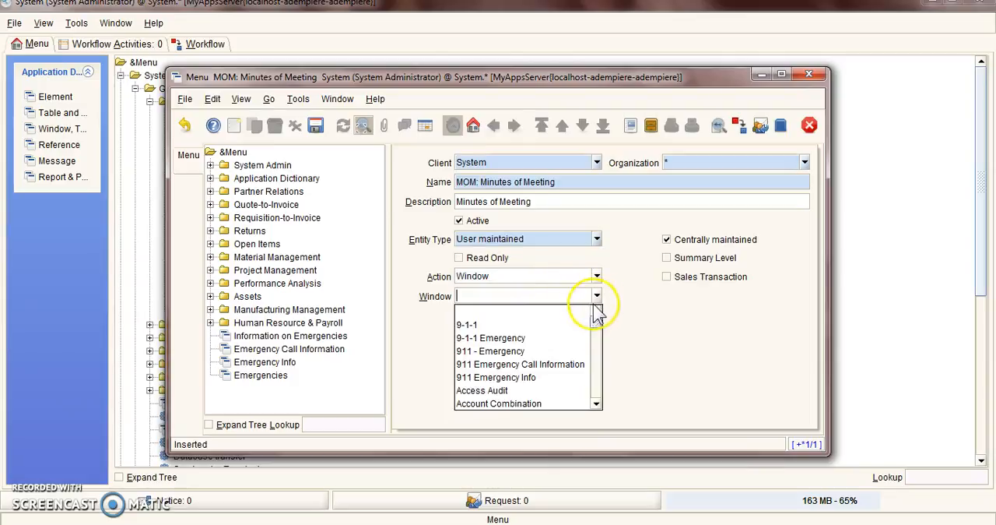
left_click_drag(596, 318, 598, 352)
scroll(574, 358, "down", 15)
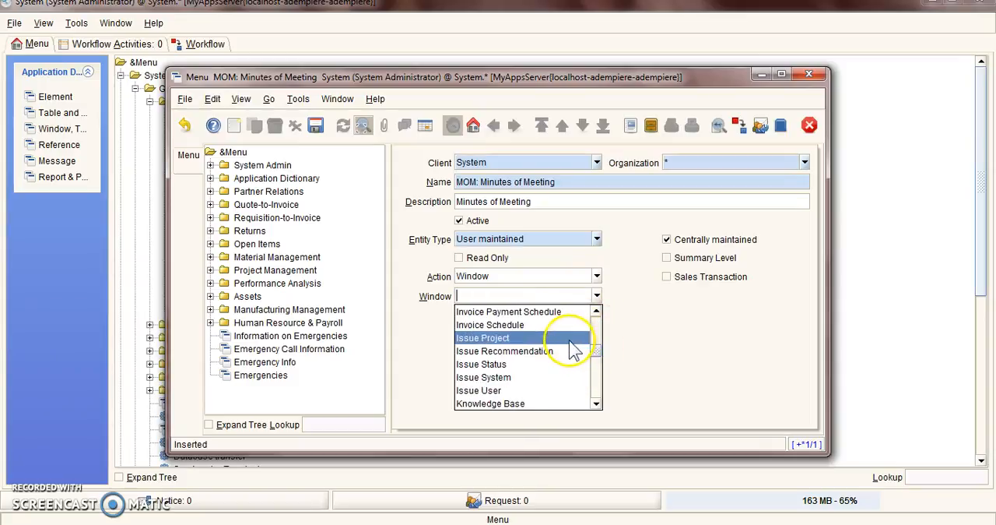
scroll(568, 349, "down", 3)
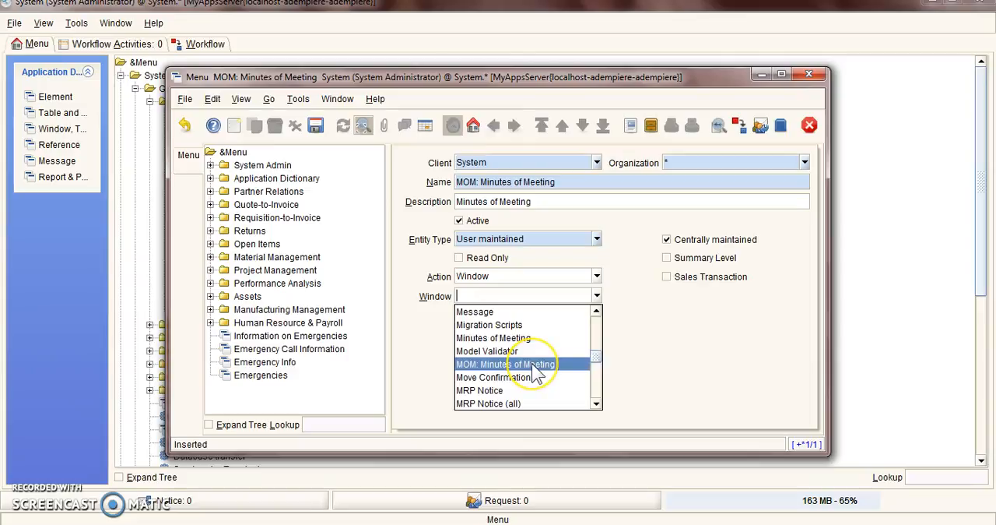
left_click(534, 362)
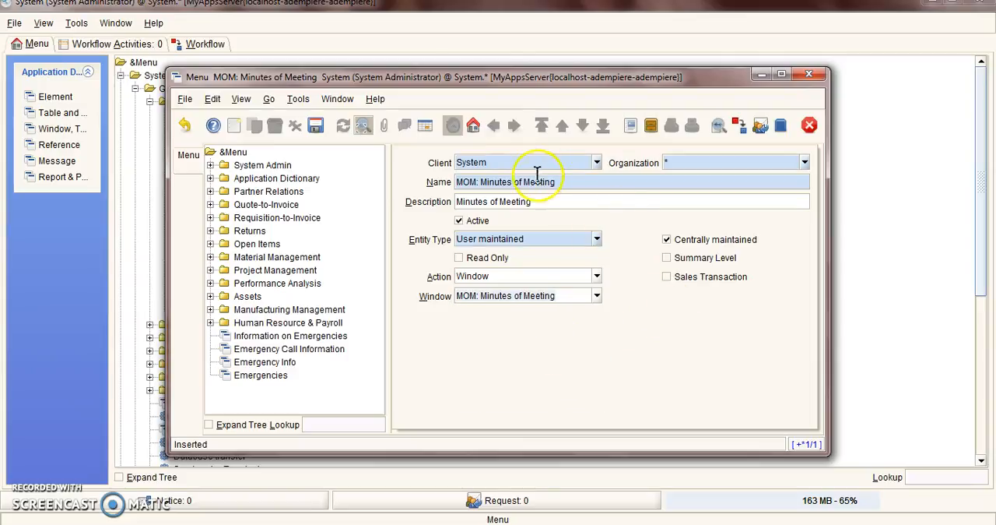
Save the menu record, select its new entry in the menu tree and close the Menu window
left_click(322, 132)
left_click(283, 391)
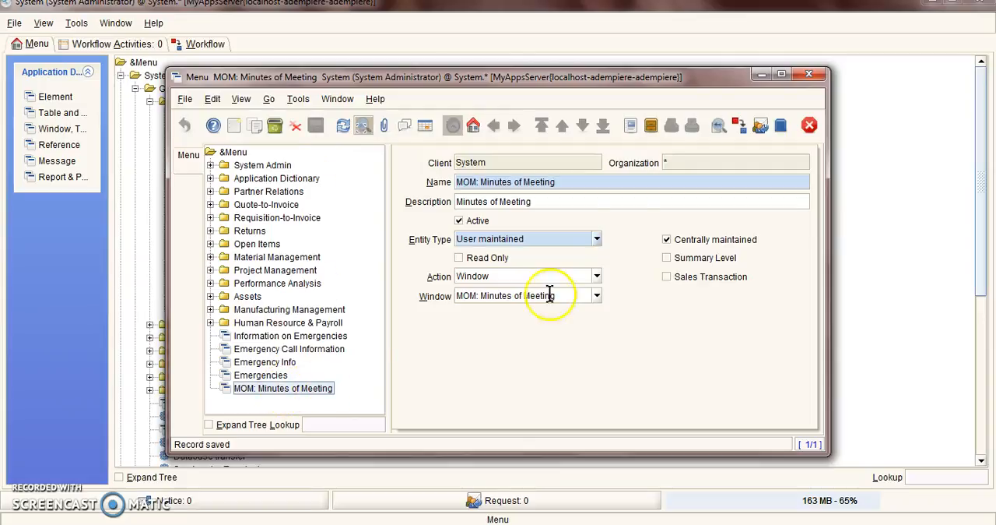
left_click(809, 78)
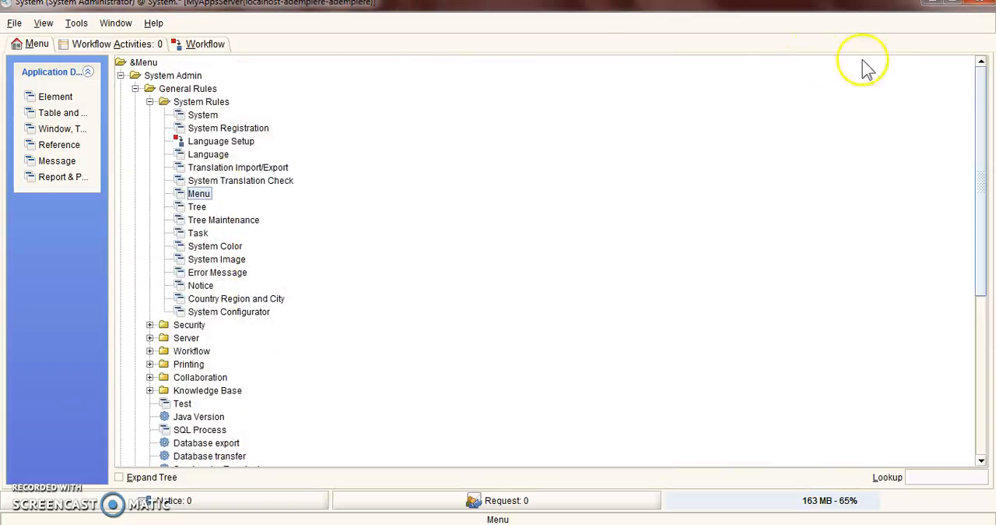
Log out and log back in with the System Administrator role and the System client
left_click(12, 23)
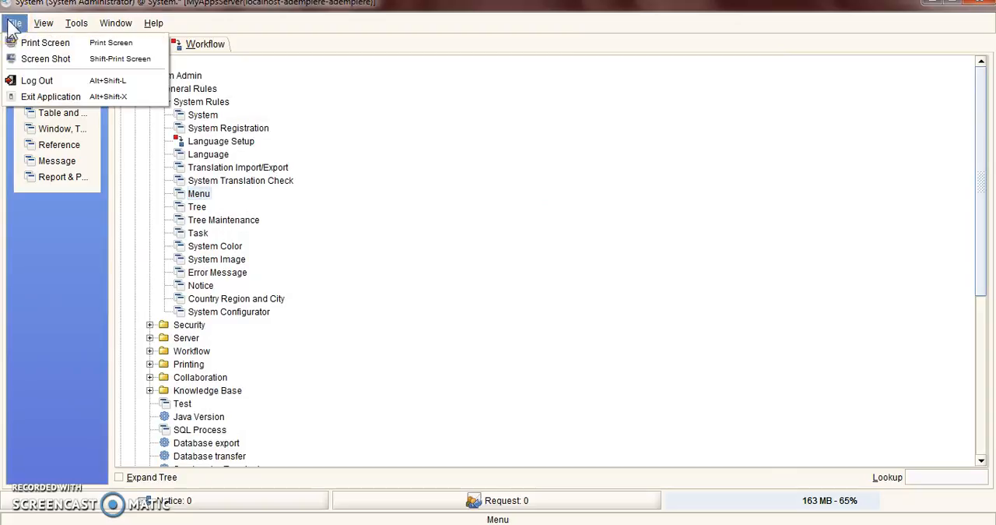
left_click(25, 78)
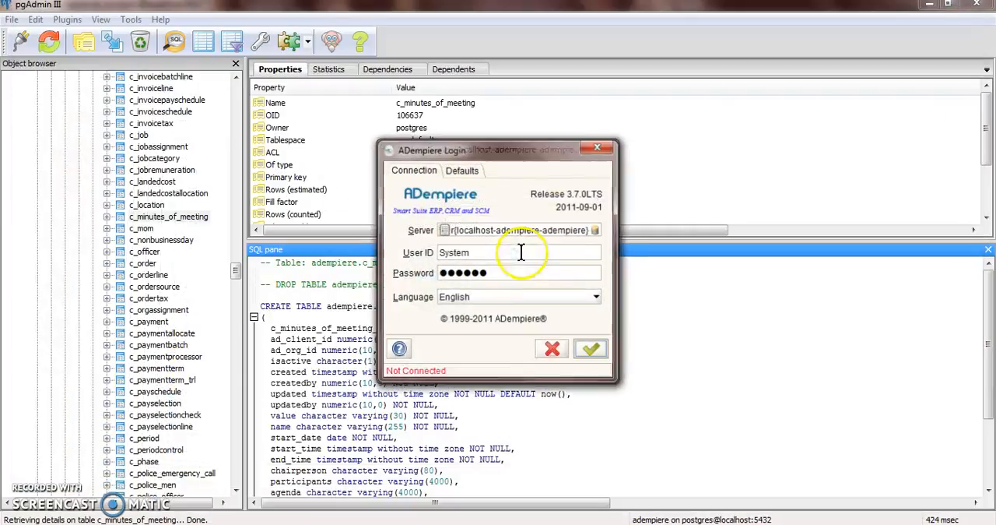
left_click(589, 347)
left_click(590, 349)
left_click(470, 304)
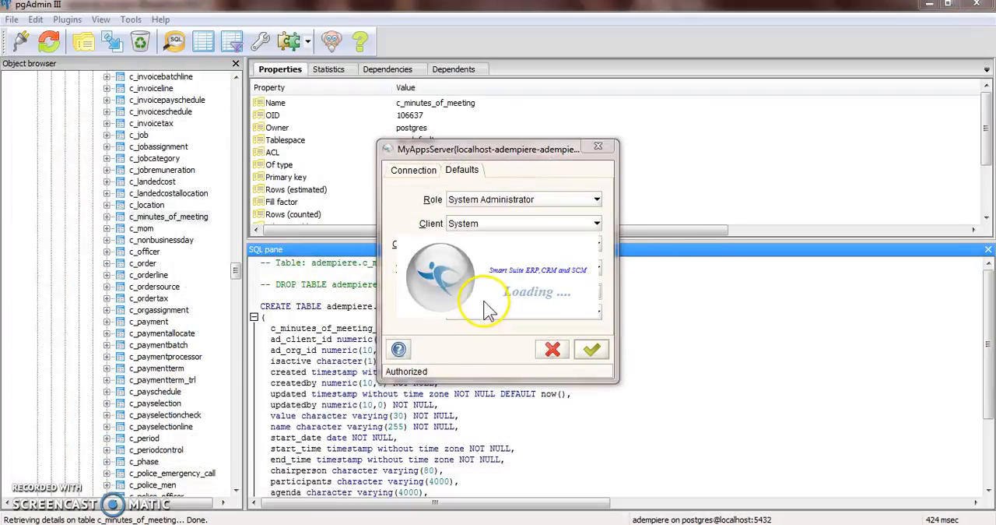
Open MOM: Minutes of Meeting from the main menu, switch it to single-record form view and start a new record
left_click(163, 206)
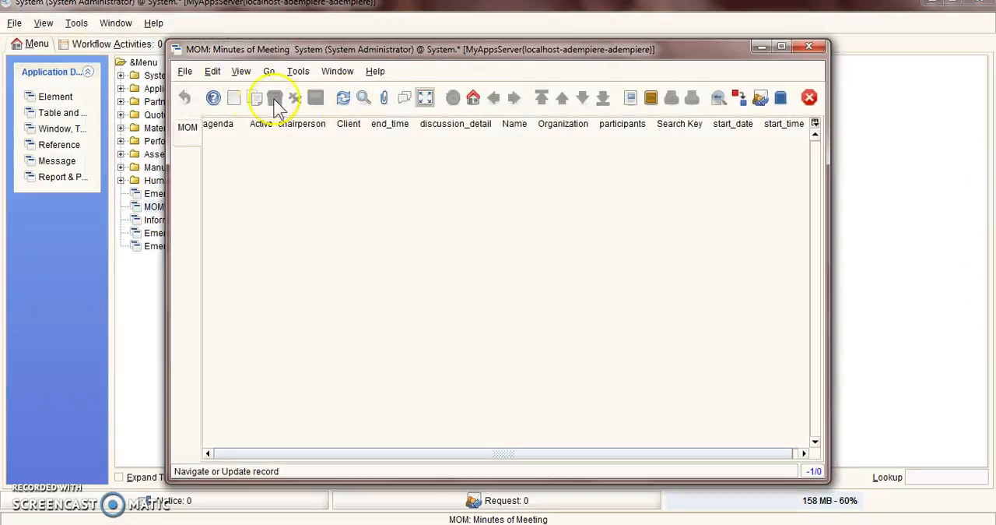
left_click(424, 101)
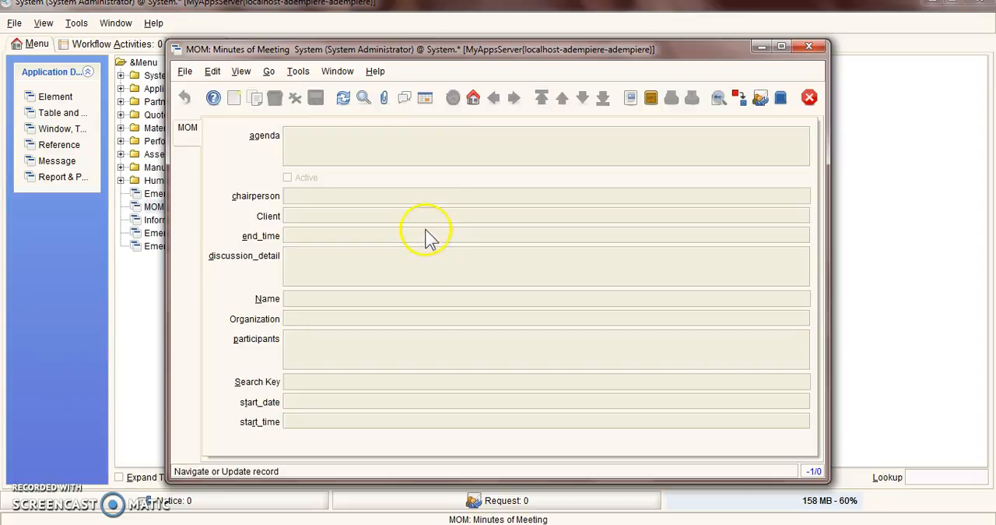
left_click(234, 99)
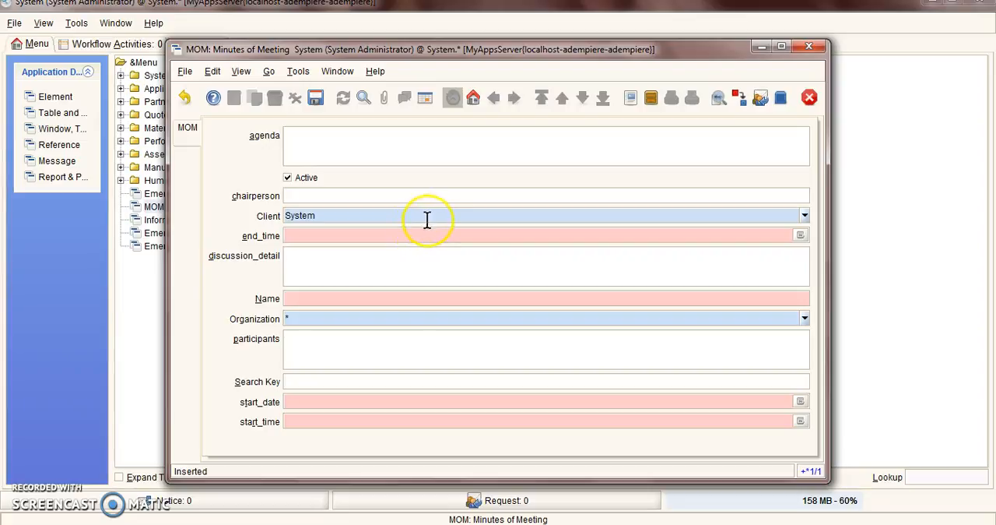
left_click(390, 192)
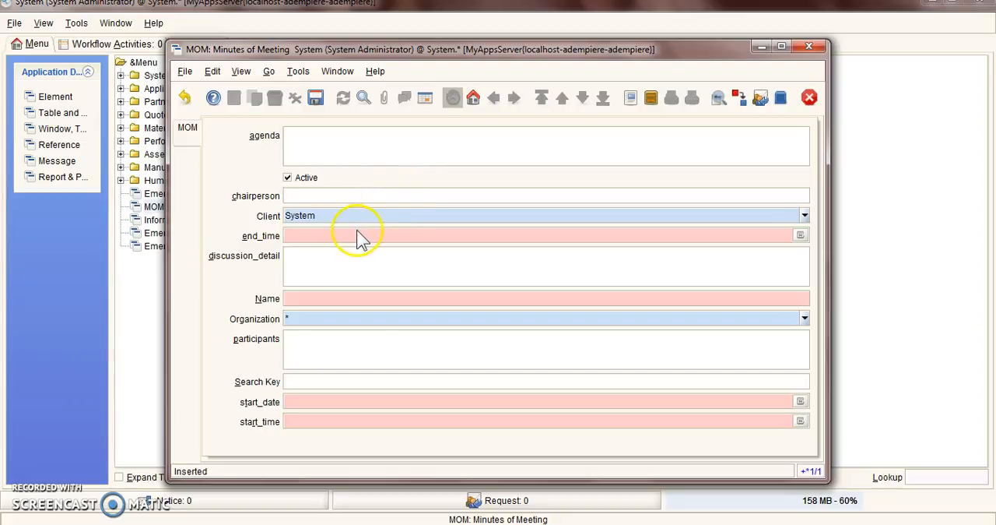